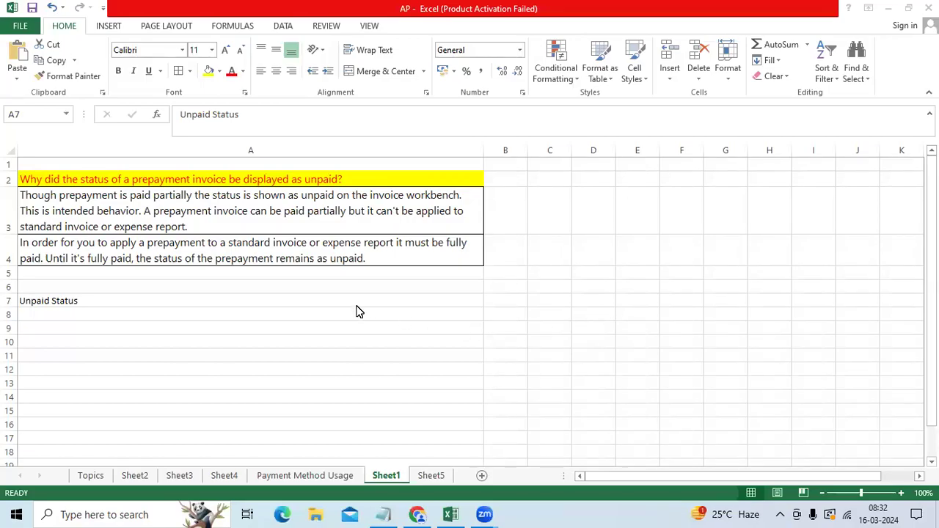
Review the answers in cells A3 and A4 of the Excel notes sheet
{"action": "left_click", "coordinate": [307, 296]}
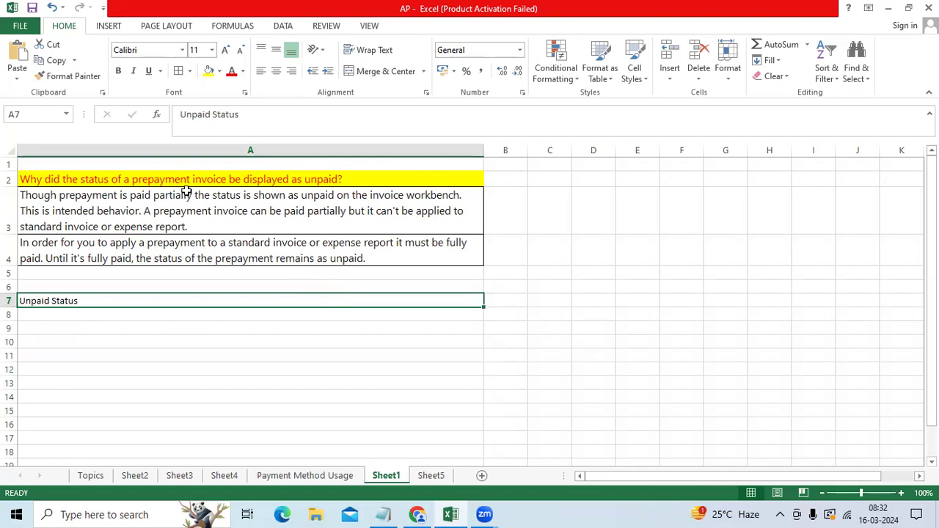
{"action": "left_click_drag", "start_coordinate": [187, 180], "coordinate": [183, 262]}
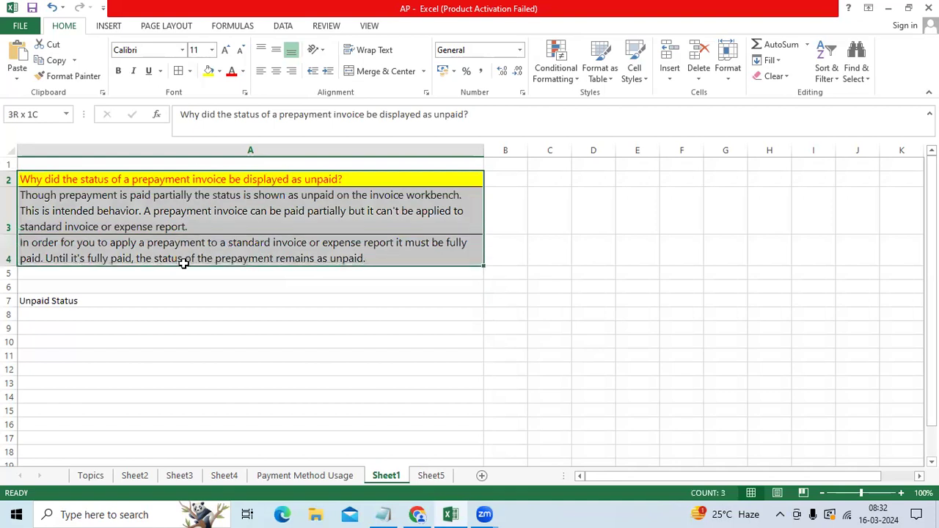
{"action": "left_click", "coordinate": [209, 202]}
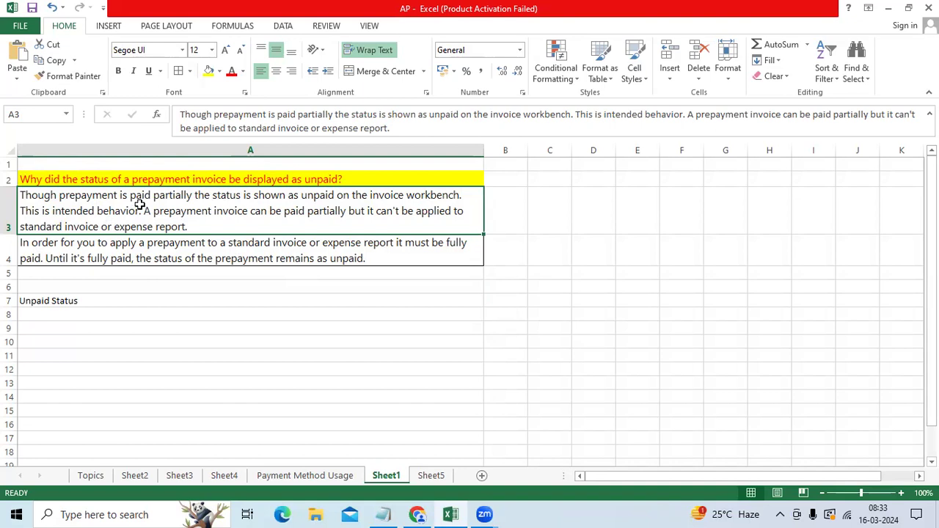
{"action": "double_click", "coordinate": [224, 199]}
{"action": "left_click", "coordinate": [333, 226]}
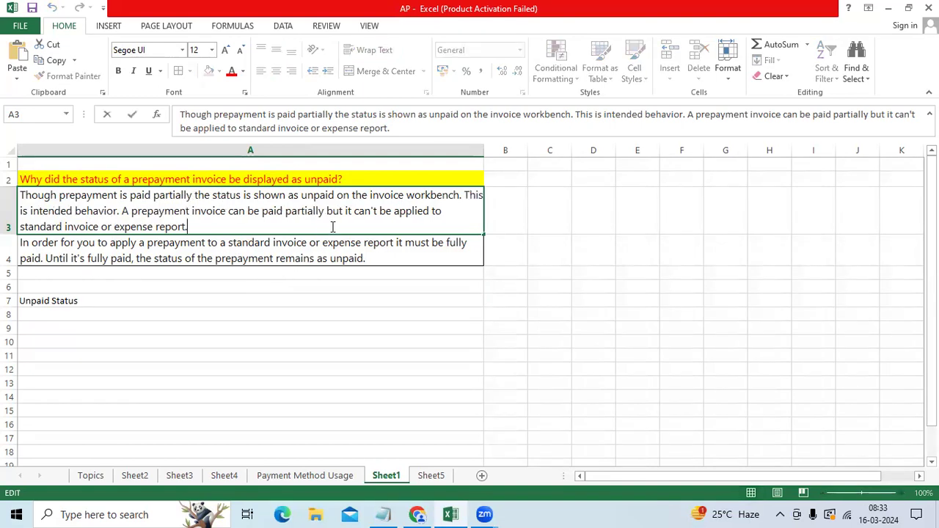
{"action": "left_click", "coordinate": [269, 256]}
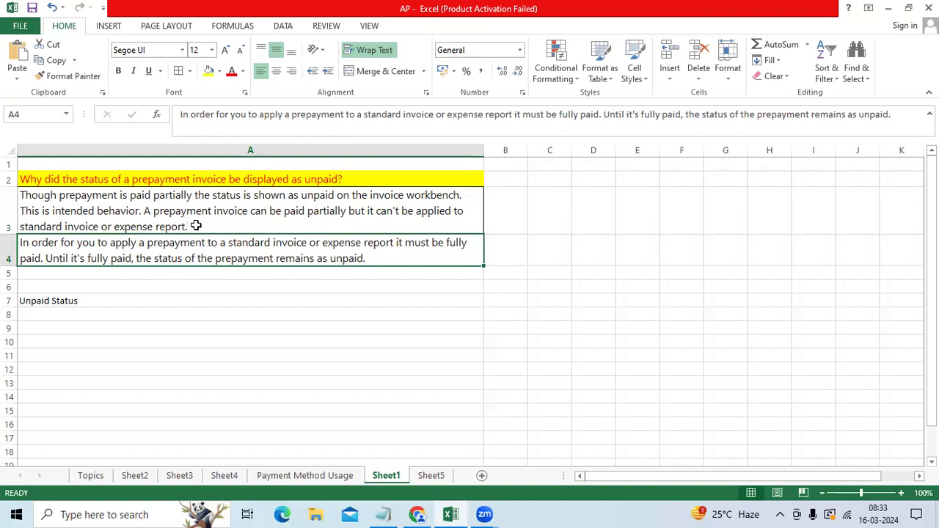
{"action": "left_click", "coordinate": [198, 222]}
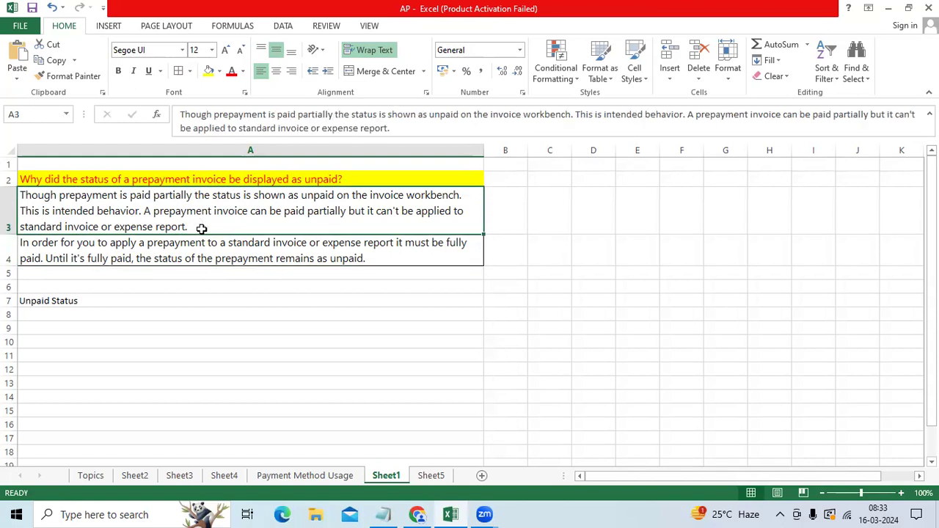
{"action": "left_click", "coordinate": [199, 251]}
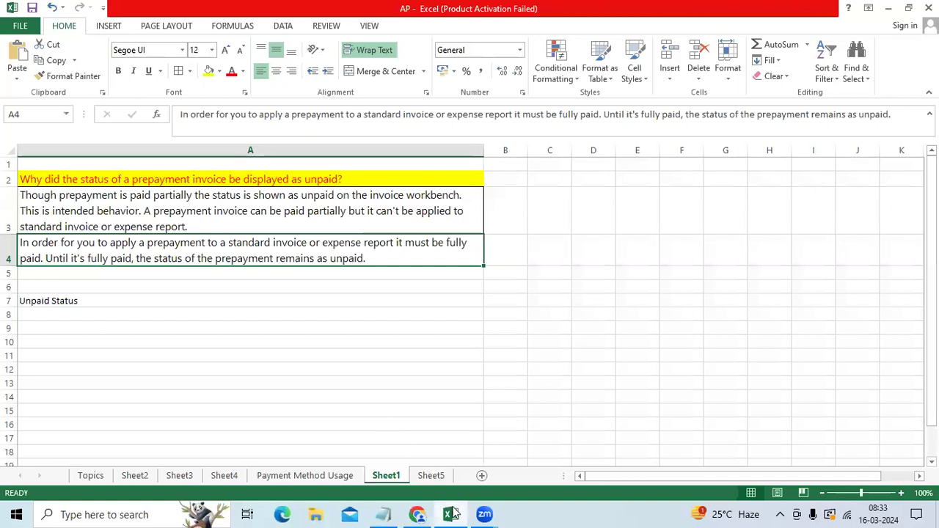
{"action": "mouse_move", "coordinate": [417, 514]}
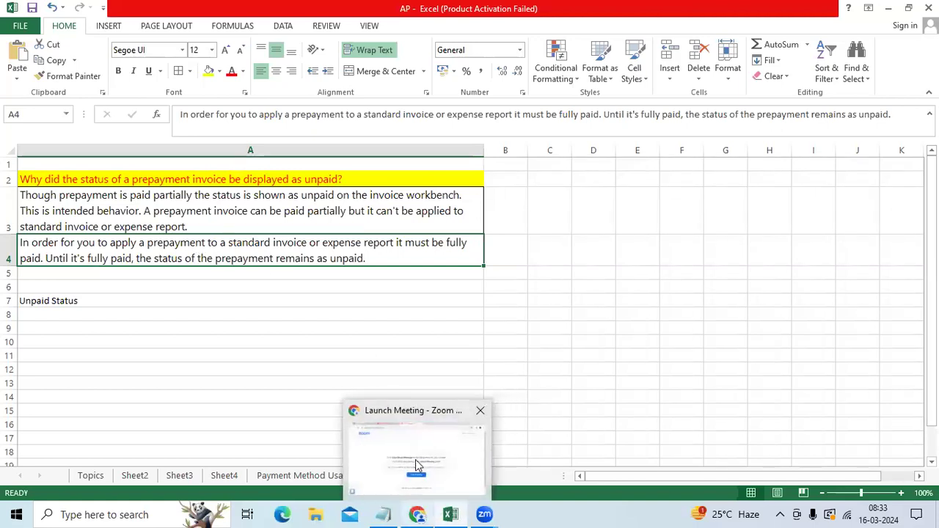
Switch to the Oracle Fusion tab and open Manage Invoices from the Invoices workbench
{"action": "left_click", "coordinate": [416, 460]}
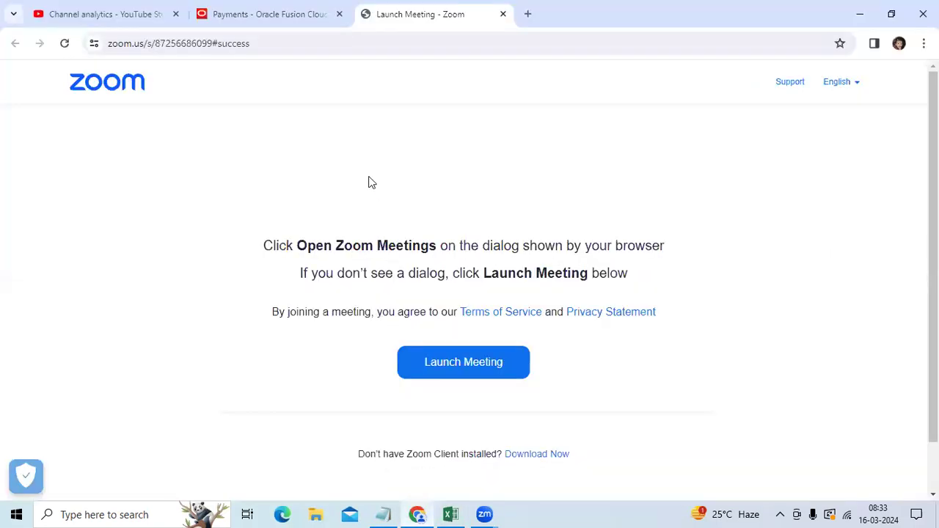
{"action": "left_click", "coordinate": [283, 15]}
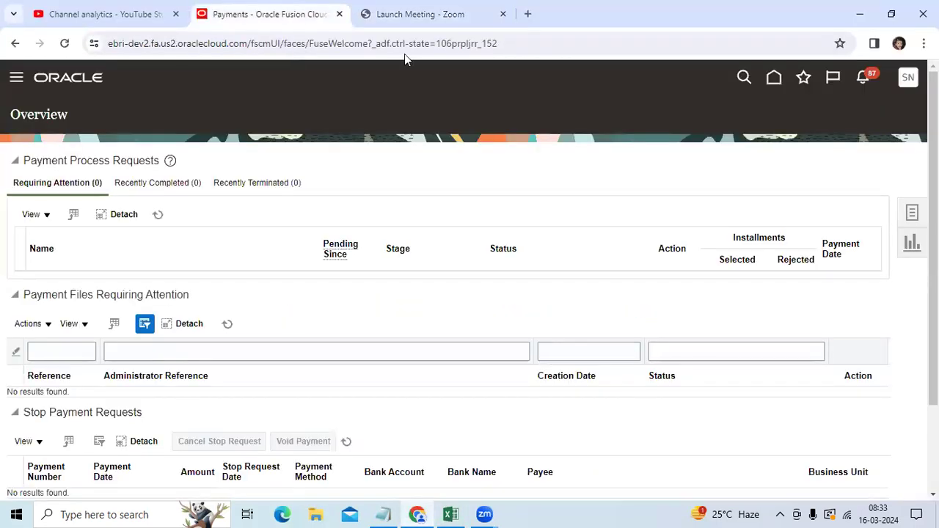
{"action": "left_click", "coordinate": [773, 77]}
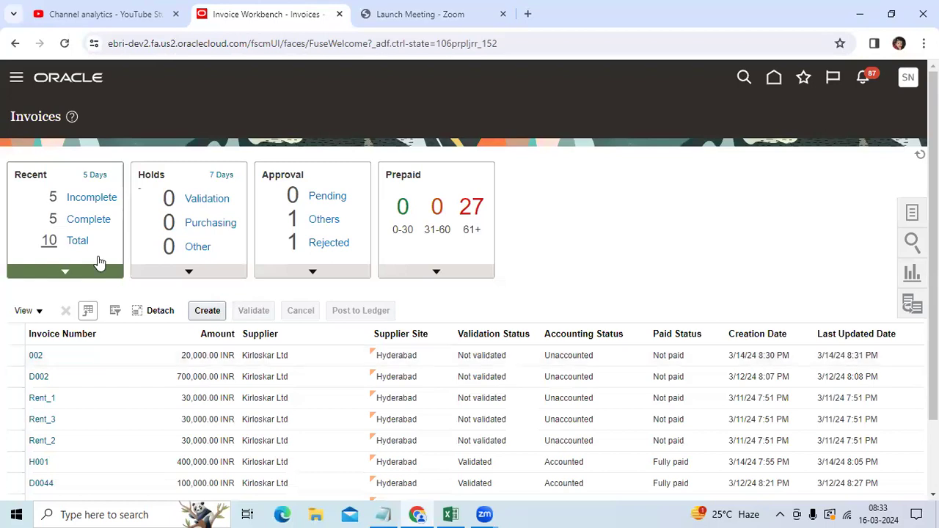
{"action": "left_click", "coordinate": [182, 203]}
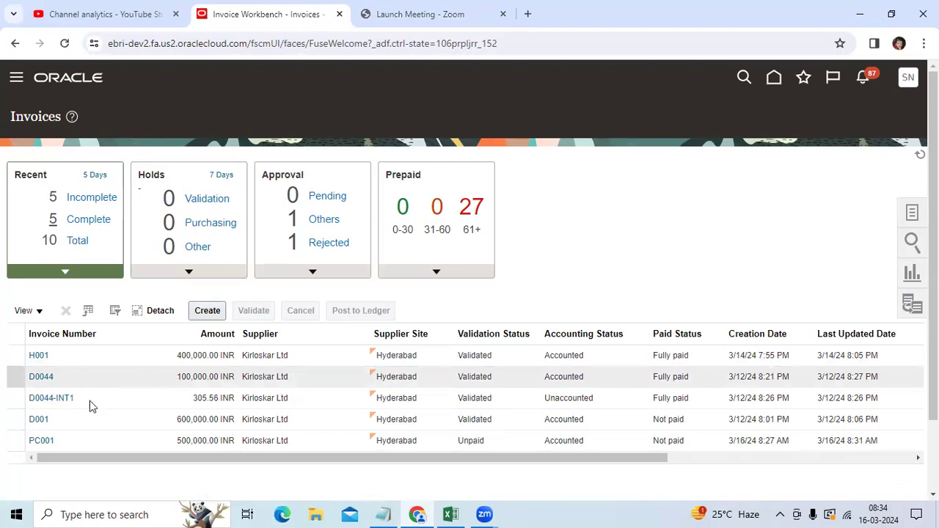
{"action": "left_click", "coordinate": [147, 419]}
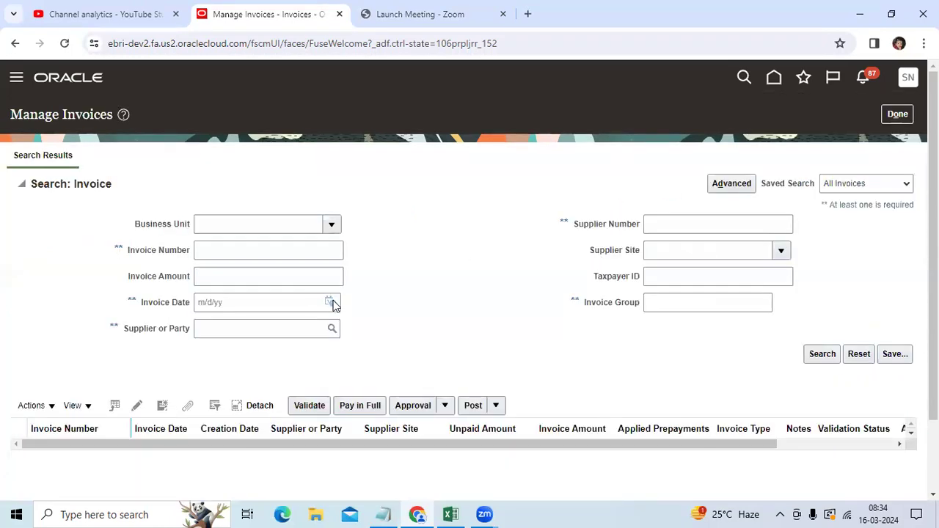
Set the invoice date to 3/16/24 and add Invoice Type as an advanced search field
{"action": "left_click", "coordinate": [331, 302]}
{"action": "left_click", "coordinate": [488, 405]}
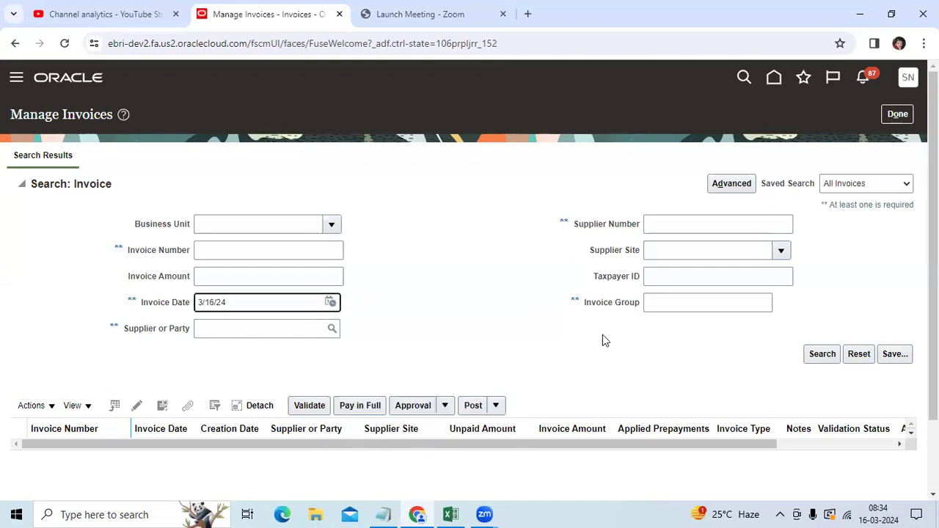
{"action": "left_click", "coordinate": [745, 189]}
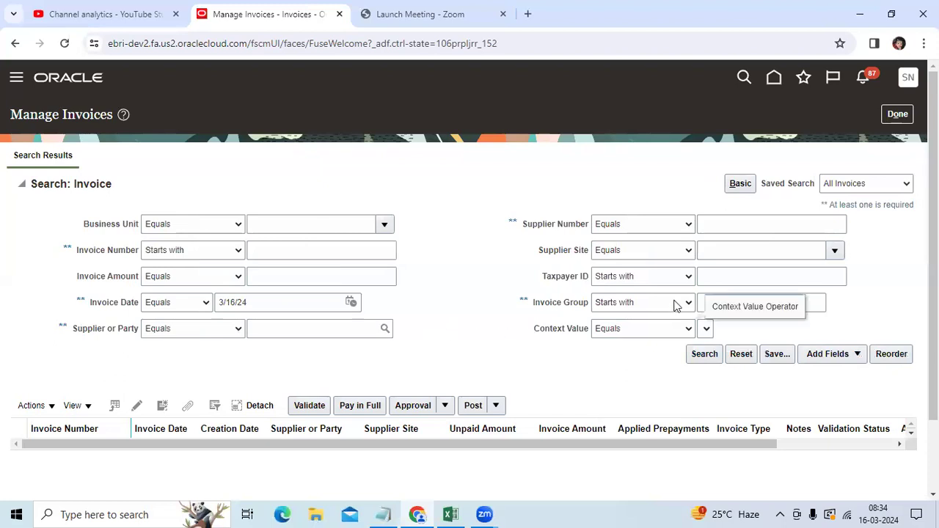
{"action": "left_click", "coordinate": [857, 356]}
{"action": "scroll", "coordinate": [857, 429], "scroll_direction": "down", "scroll_amount": 5}
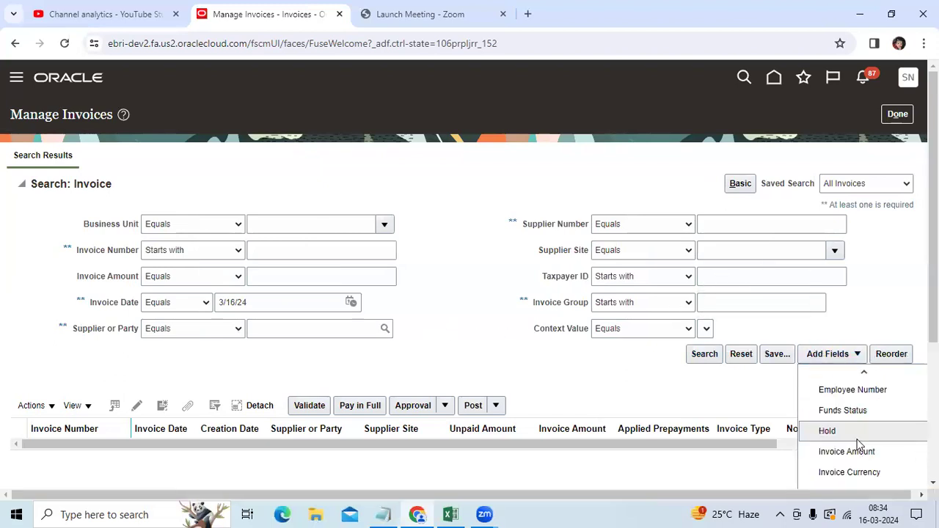
{"action": "scroll", "coordinate": [862, 448], "scroll_direction": "down", "scroll_amount": 3}
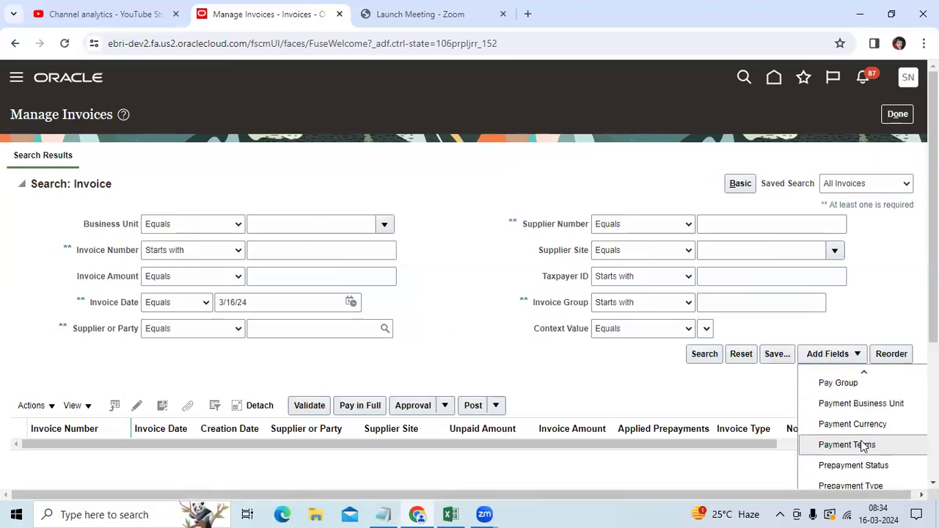
{"action": "scroll", "coordinate": [864, 447], "scroll_direction": "up", "scroll_amount": 1}
{"action": "scroll", "coordinate": [865, 440], "scroll_direction": "up", "scroll_amount": 1}
{"action": "scroll", "coordinate": [865, 433], "scroll_direction": "up", "scroll_amount": 2}
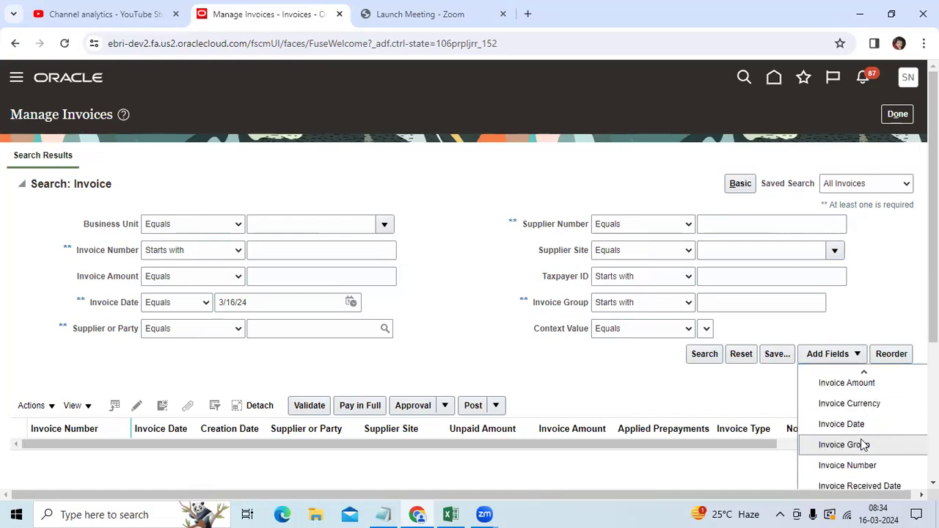
{"action": "scroll", "coordinate": [867, 431], "scroll_direction": "up", "scroll_amount": 1}
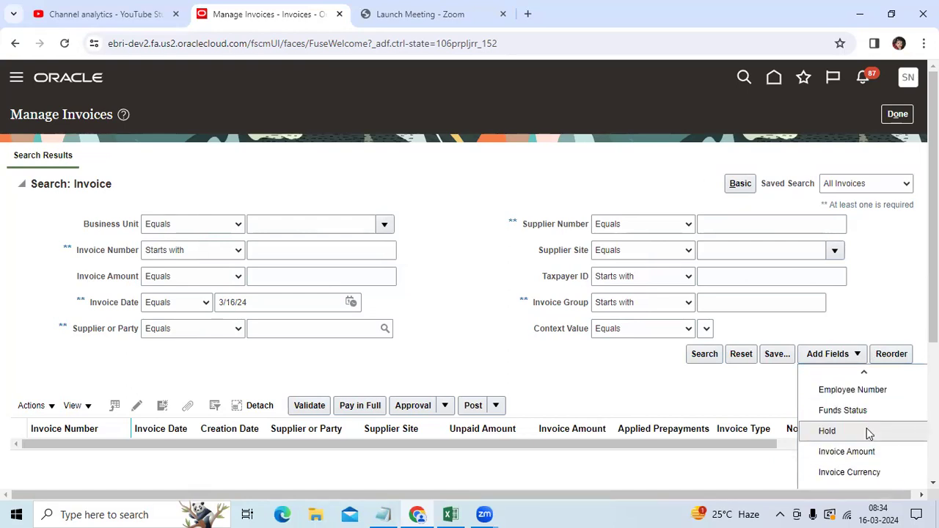
{"action": "scroll", "coordinate": [868, 433], "scroll_direction": "down", "scroll_amount": 1}
{"action": "scroll", "coordinate": [868, 434], "scroll_direction": "down", "scroll_amount": 1}
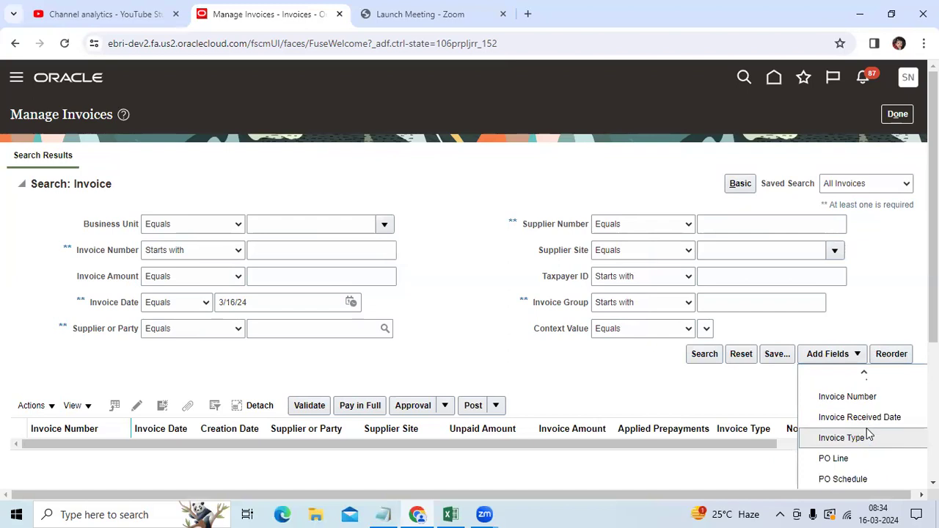
{"action": "left_click", "coordinate": [868, 436]}
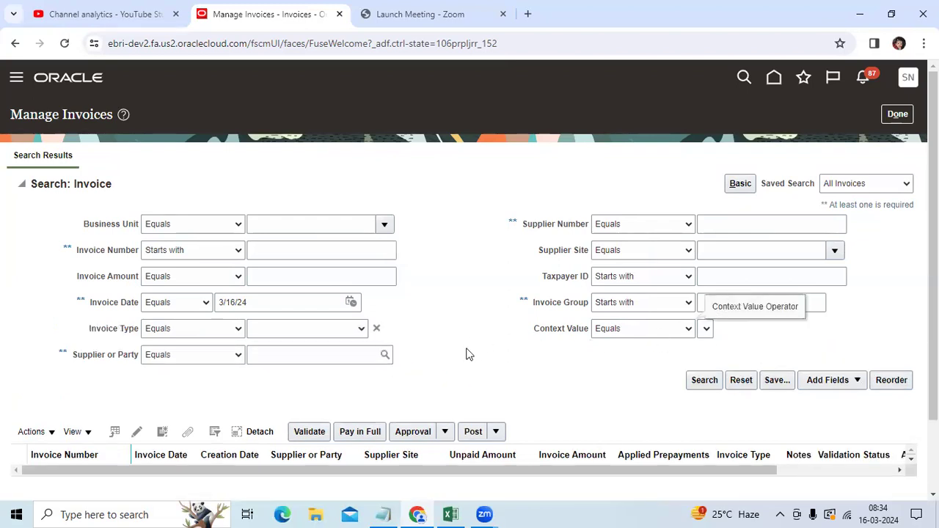
Choose Prepayment as the invoice type and run the search
{"action": "left_click", "coordinate": [301, 330]}
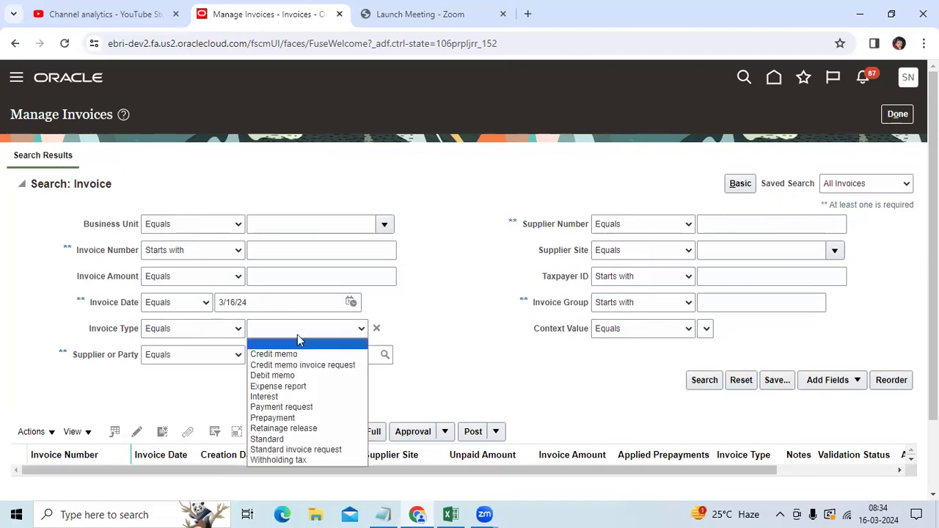
{"action": "left_click", "coordinate": [301, 418]}
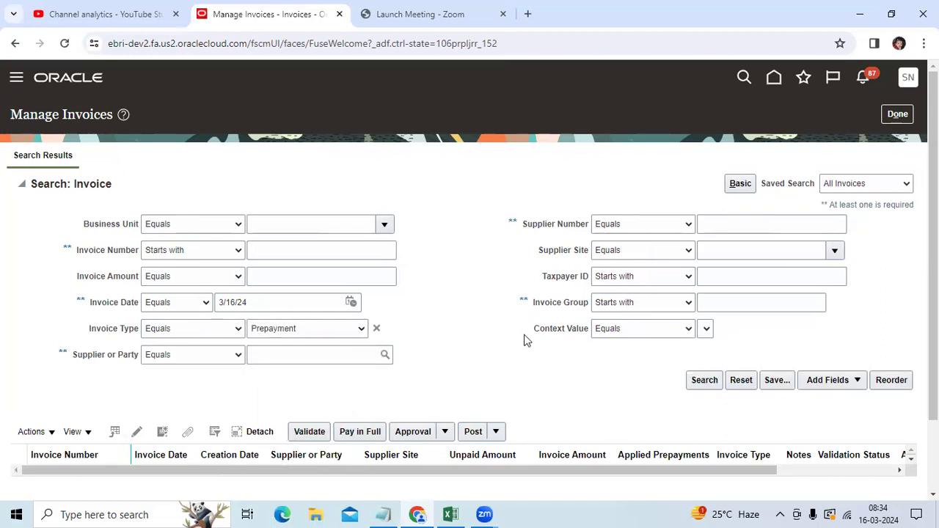
{"action": "key", "text": "Return"}
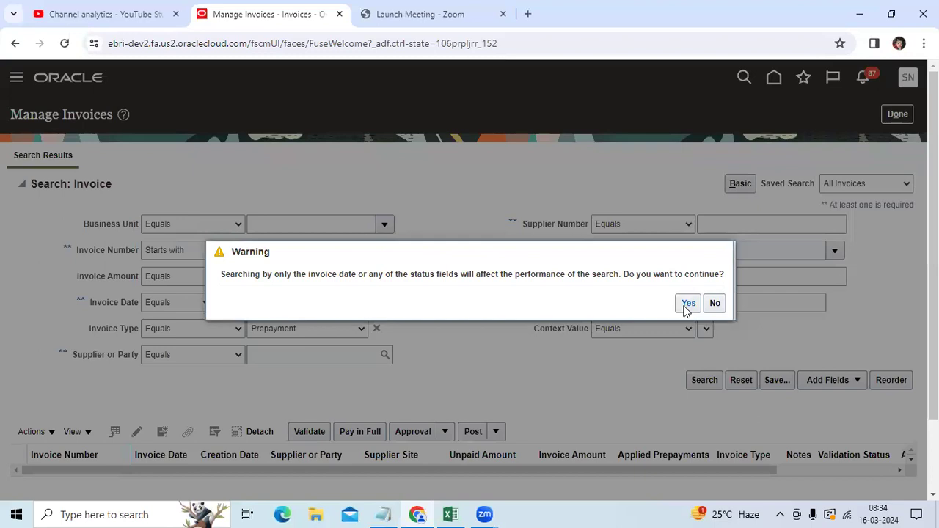
Accept the slow-search warning, locate PC001 in the results and open it for editing
{"action": "left_click", "coordinate": [687, 303]}
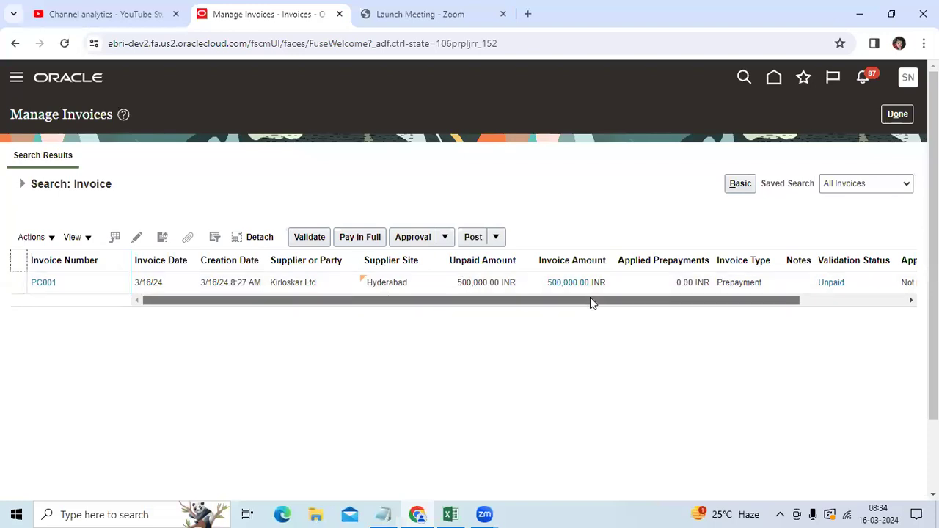
{"action": "left_click_drag", "start_coordinate": [591, 297], "coordinate": [719, 282]}
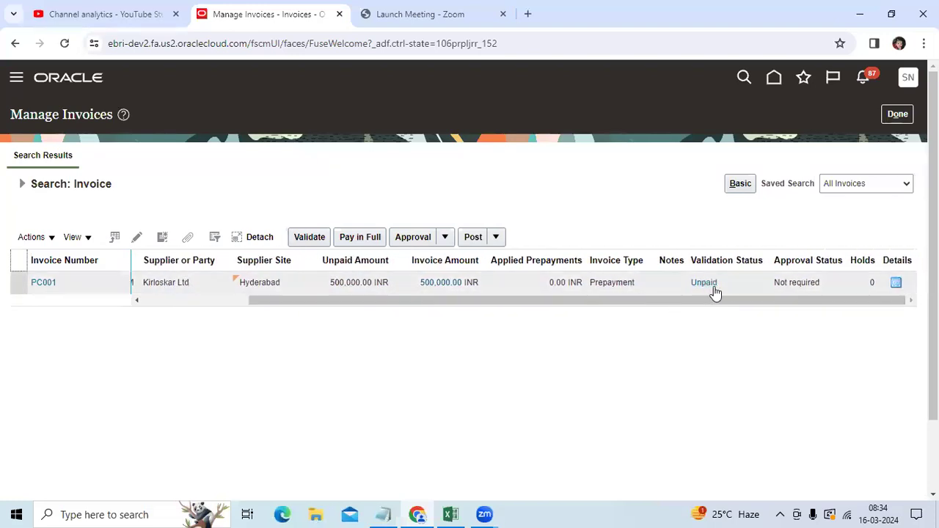
{"action": "scroll", "coordinate": [110, 310], "scroll_direction": "left", "scroll_amount": 5}
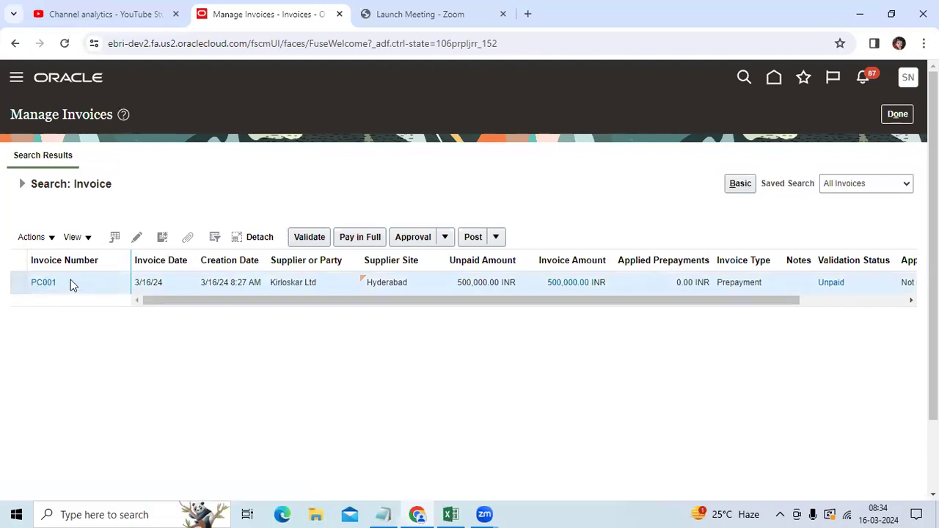
{"action": "left_click_drag", "start_coordinate": [70, 280], "coordinate": [29, 283]}
{"action": "left_click", "coordinate": [136, 237]}
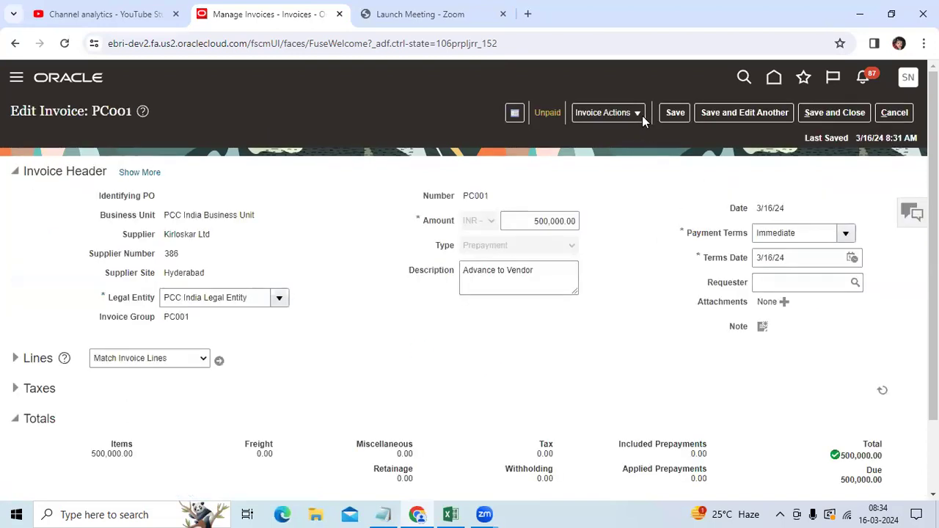
Preview the Pay in Full amount of 500,000.00 INR for PC001, cancel, then save and close
{"action": "left_click", "coordinate": [642, 116]}
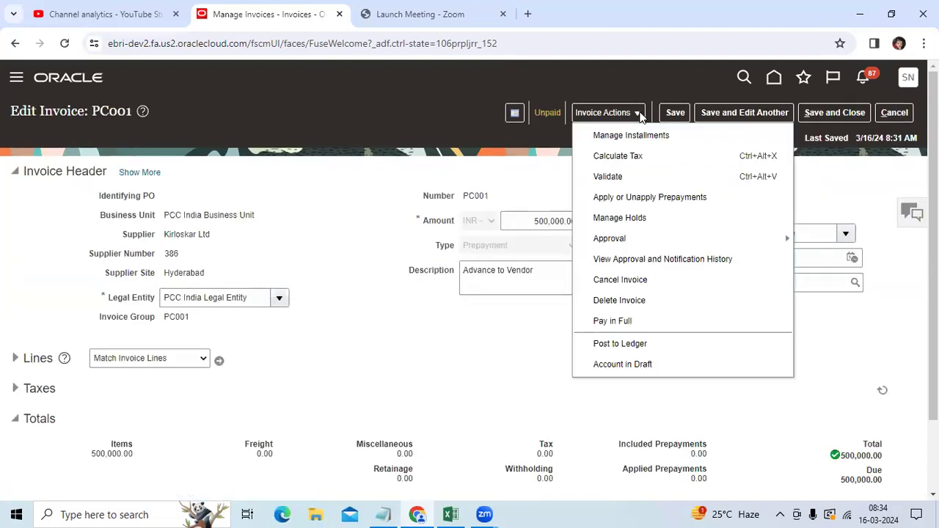
{"action": "left_click", "coordinate": [640, 324]}
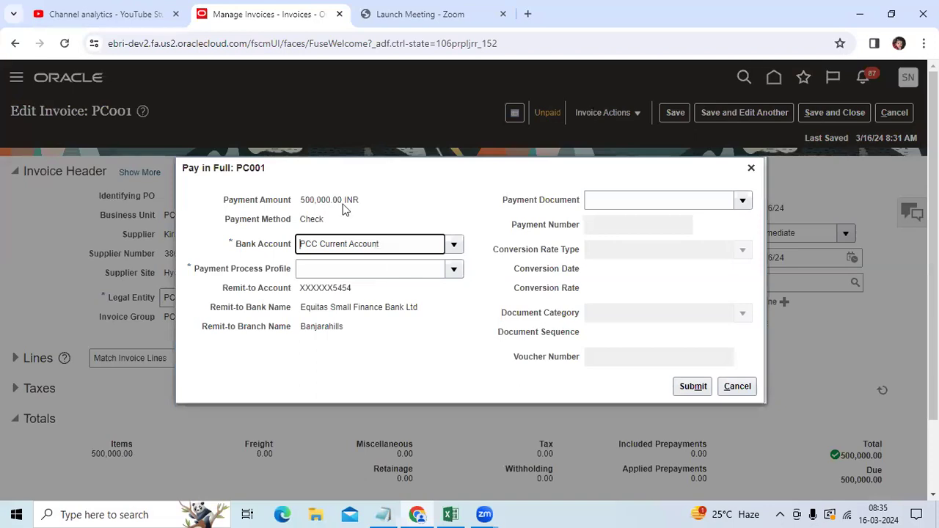
{"action": "left_click_drag", "start_coordinate": [302, 199], "coordinate": [448, 201]}
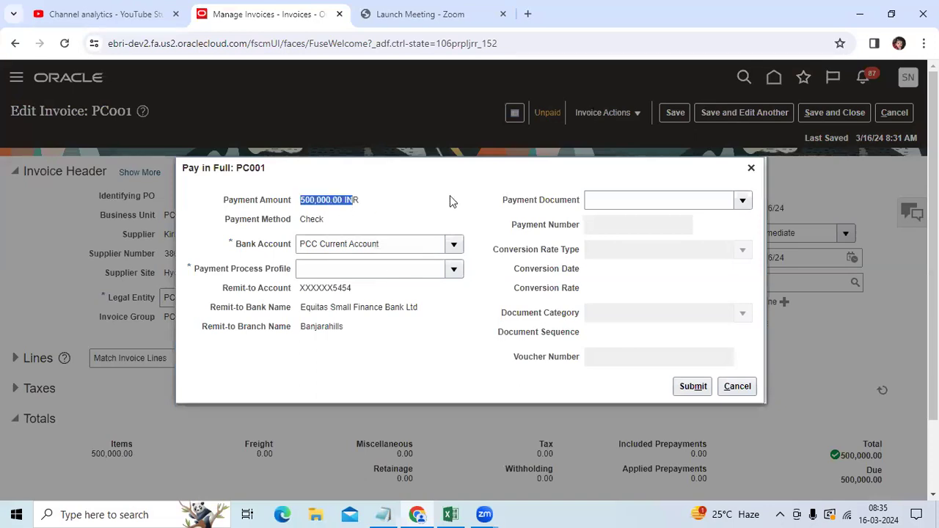
{"action": "left_click", "coordinate": [750, 167]}
{"action": "left_click", "coordinate": [836, 113]}
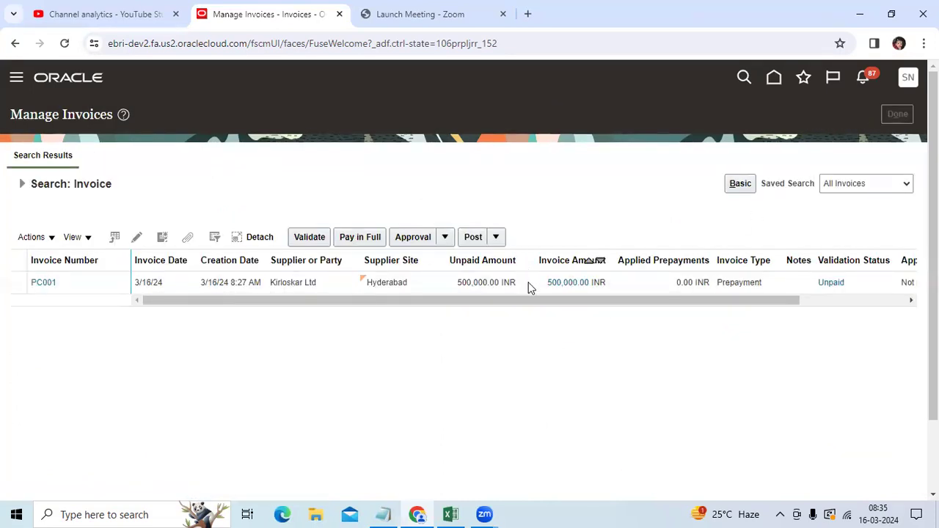
Create a payment for PCC India Business Unit to Kirloskar Ltd from PCC Current Account
{"action": "left_click", "coordinate": [774, 78]}
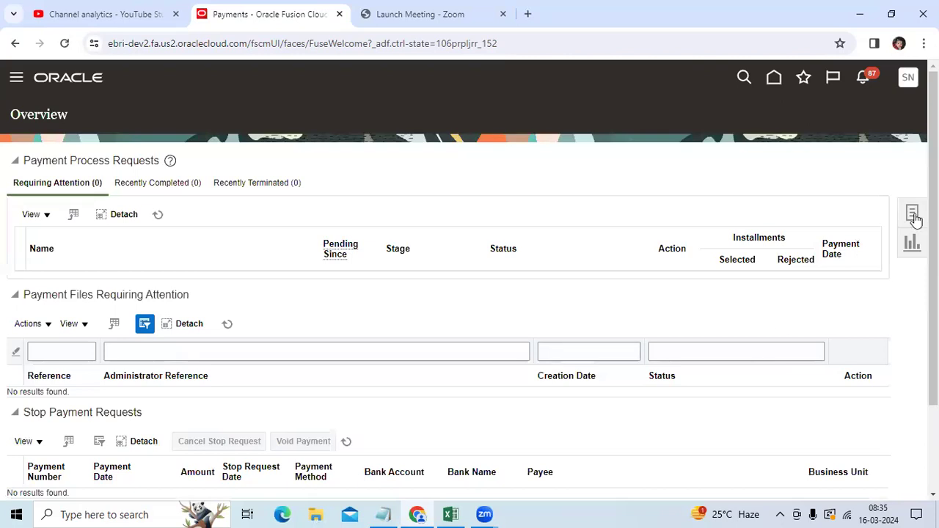
{"action": "left_click", "coordinate": [912, 214]}
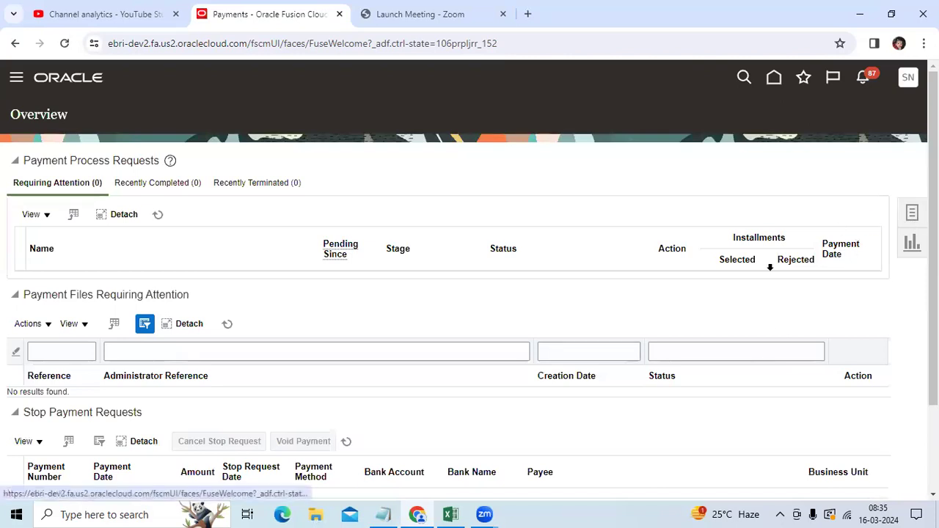
{"action": "left_click", "coordinate": [762, 176]}
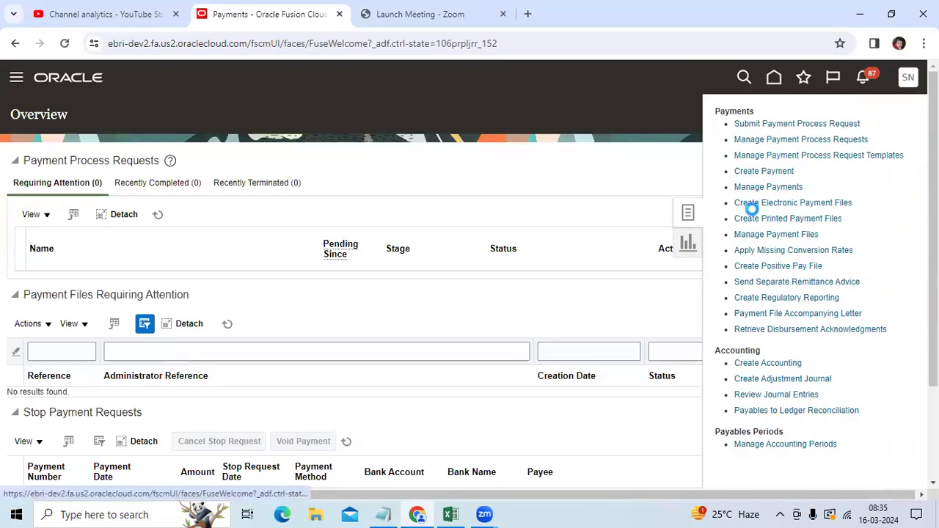
{"action": "left_click", "coordinate": [318, 195]}
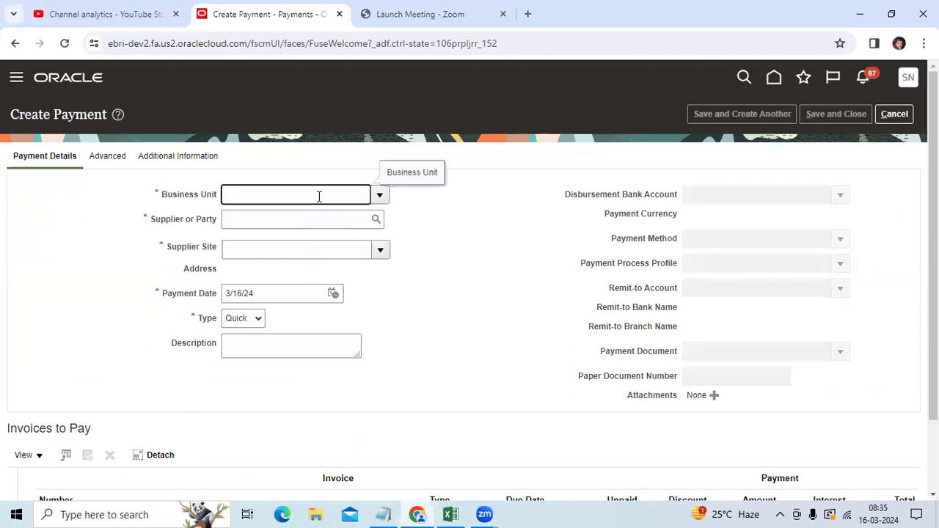
{"action": "type", "text": "PCC"}
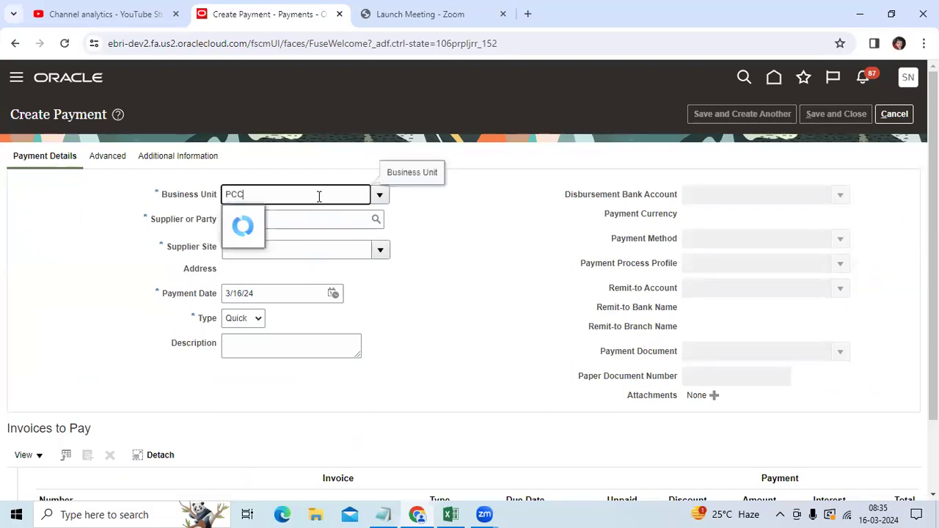
{"action": "left_click", "coordinate": [305, 218]}
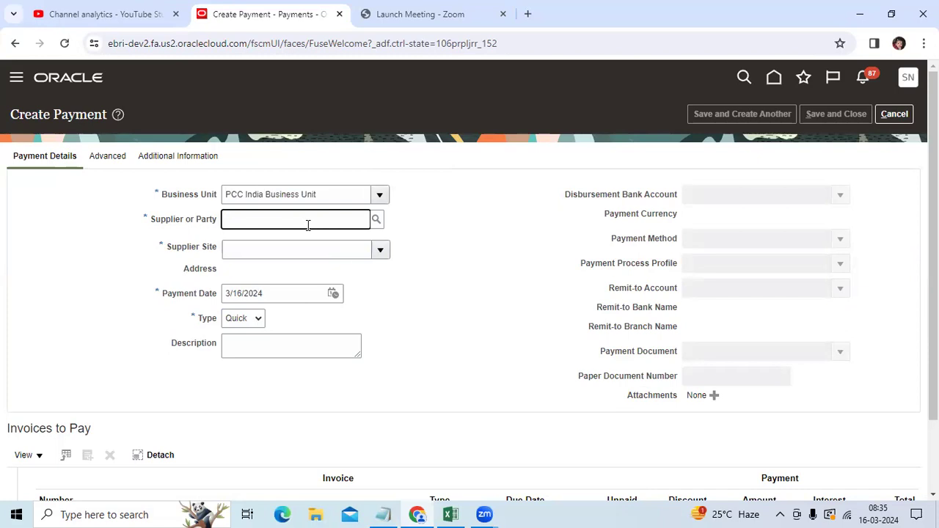
{"action": "type", "text": "KR"}
{"action": "key", "text": "Tab"}
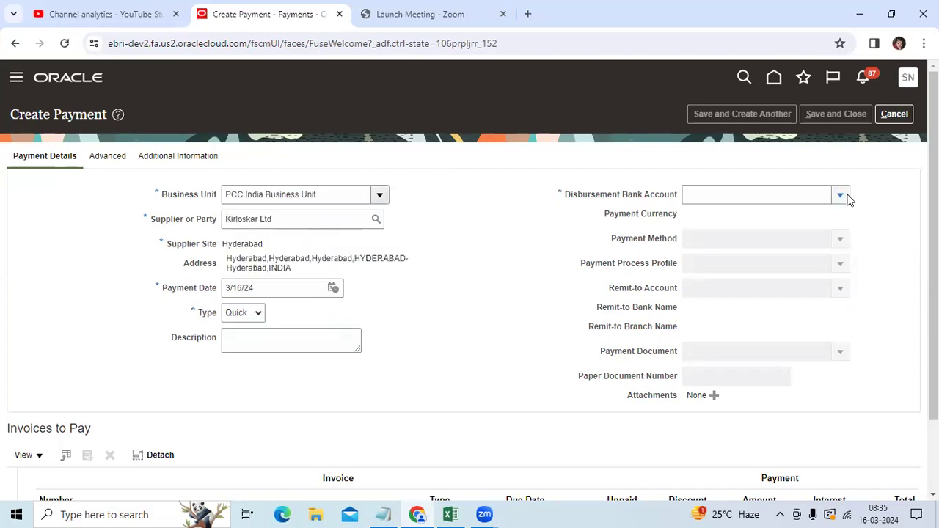
{"action": "left_click", "coordinate": [783, 194]}
{"action": "type", "text": "PCC Current Account"}
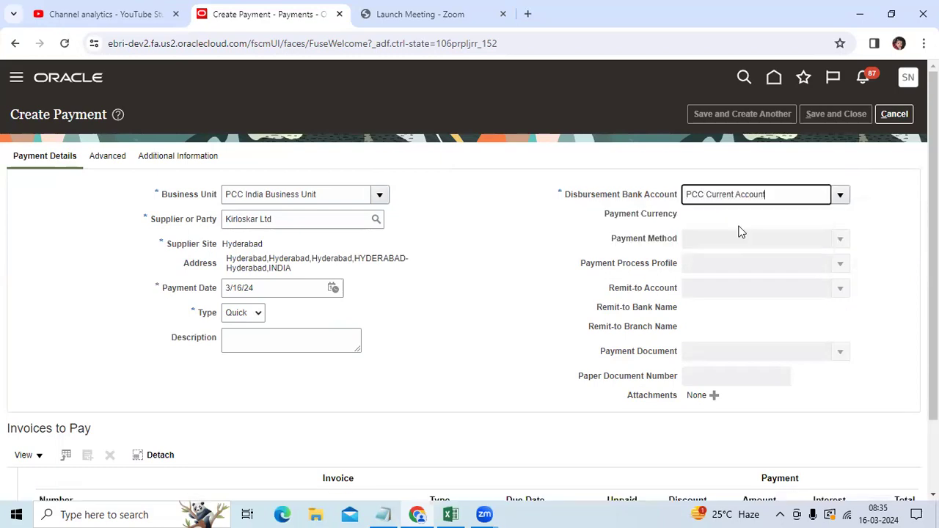
{"action": "left_click", "coordinate": [738, 218]}
Set profile PCC_INDIA_HDFC_CHECK_PPP, payment document Check, and enable accounting with ledger posting
{"action": "left_click", "coordinate": [748, 267]}
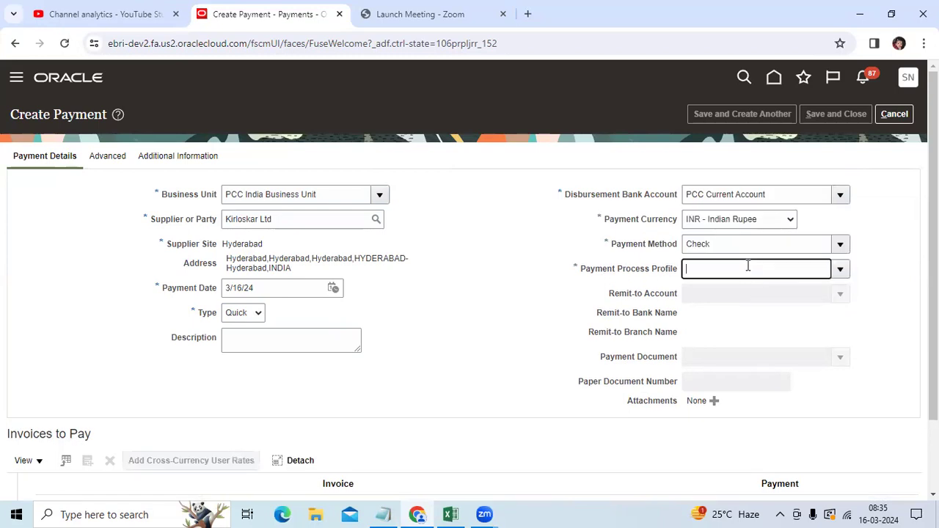
{"action": "type", "text": "PCC"}
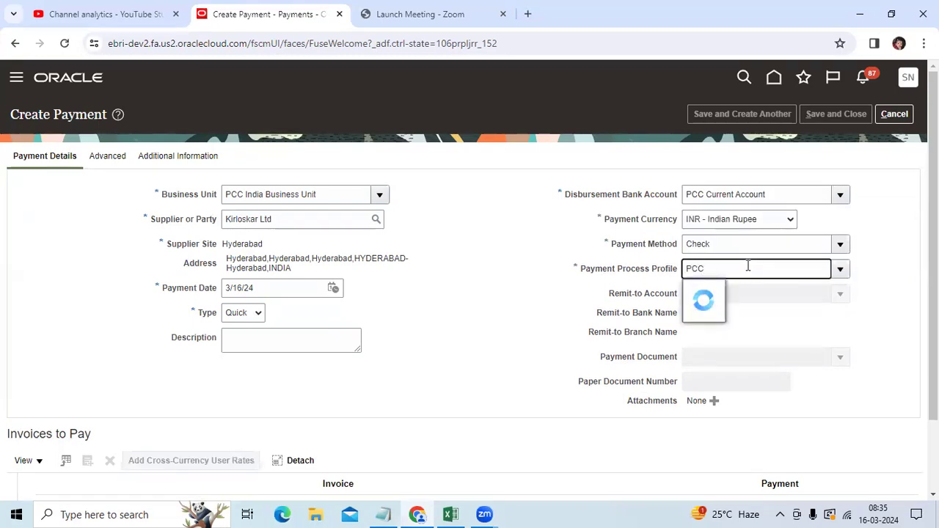
{"action": "left_click", "coordinate": [767, 317]}
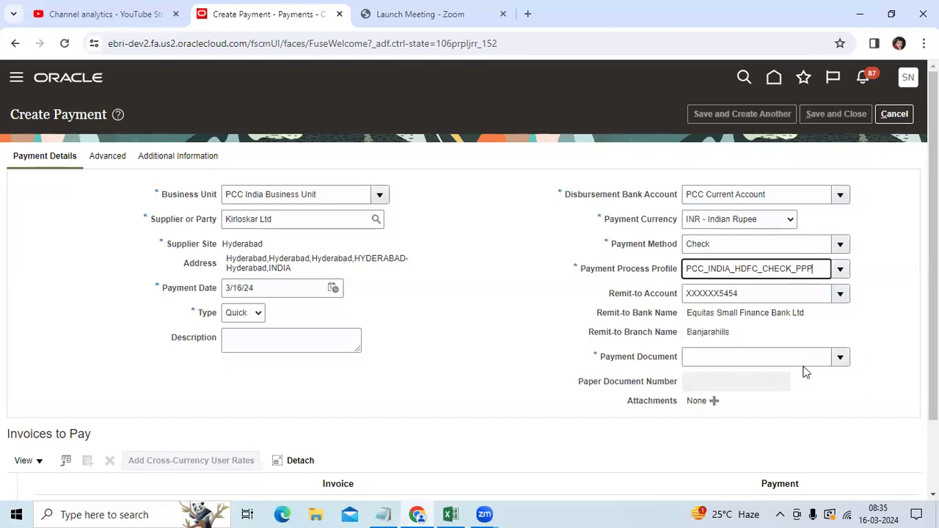
{"action": "left_click", "coordinate": [840, 357]}
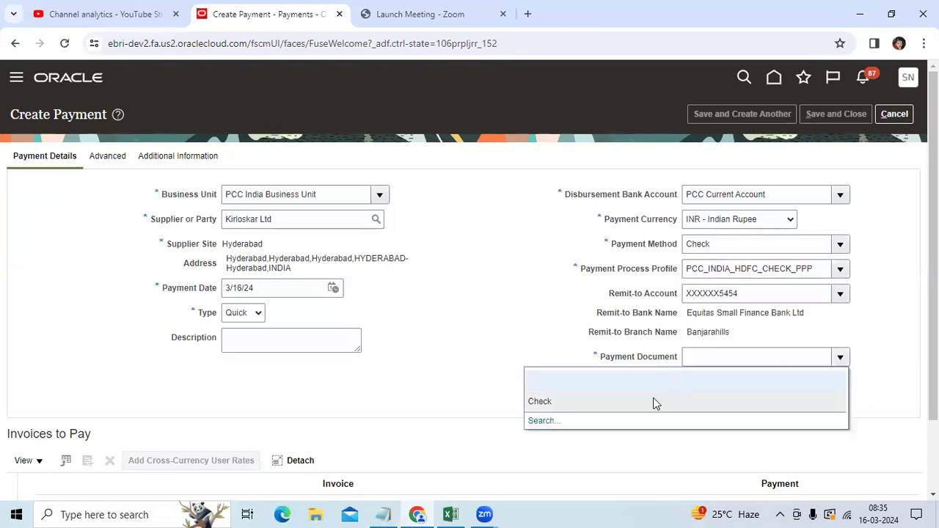
{"action": "left_click", "coordinate": [653, 401]}
{"action": "scroll", "coordinate": [225, 392], "scroll_direction": "down", "scroll_amount": 1}
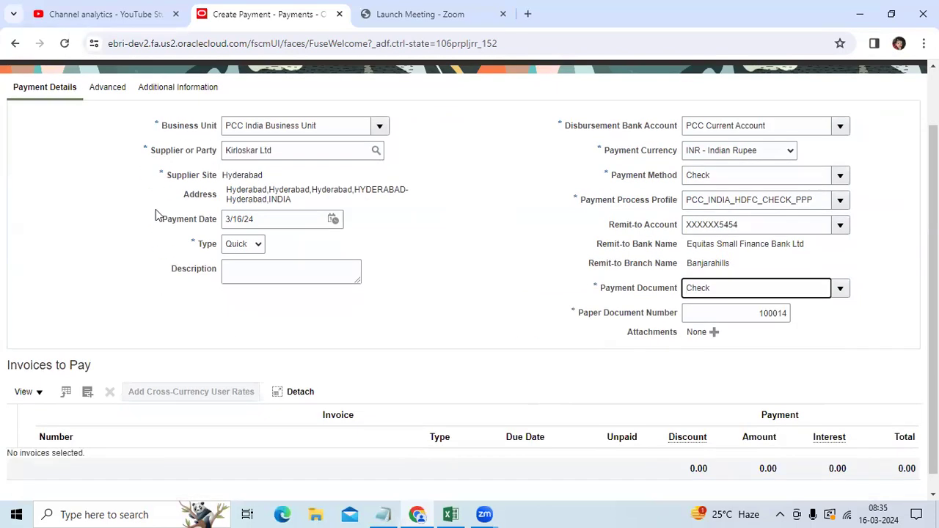
{"action": "left_click", "coordinate": [107, 86]}
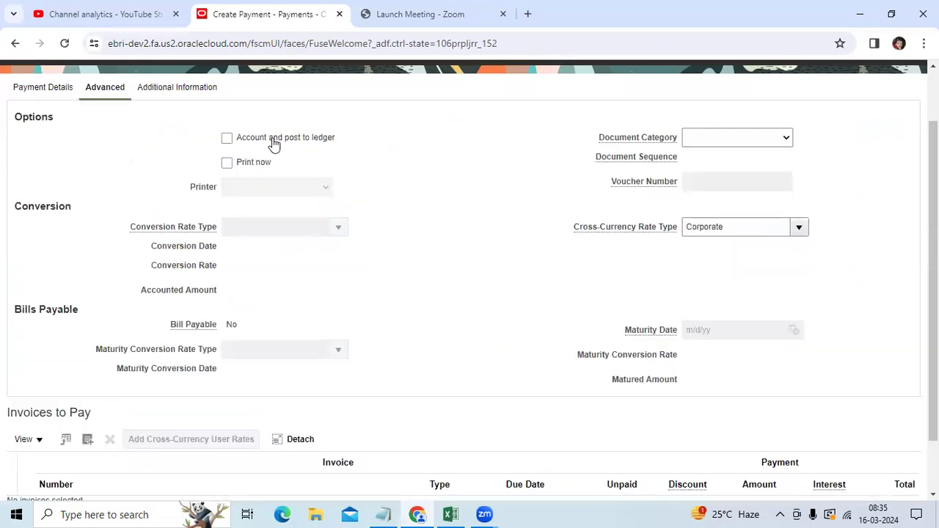
{"action": "left_click", "coordinate": [272, 139]}
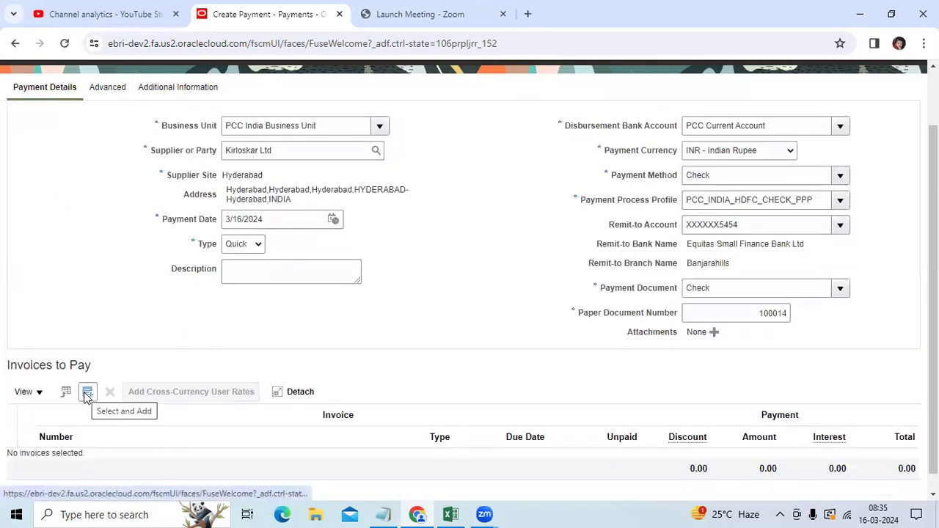
Filter the invoices-to-pay picker to PC001, select it and add it to the payment
{"action": "left_click", "coordinate": [85, 396]}
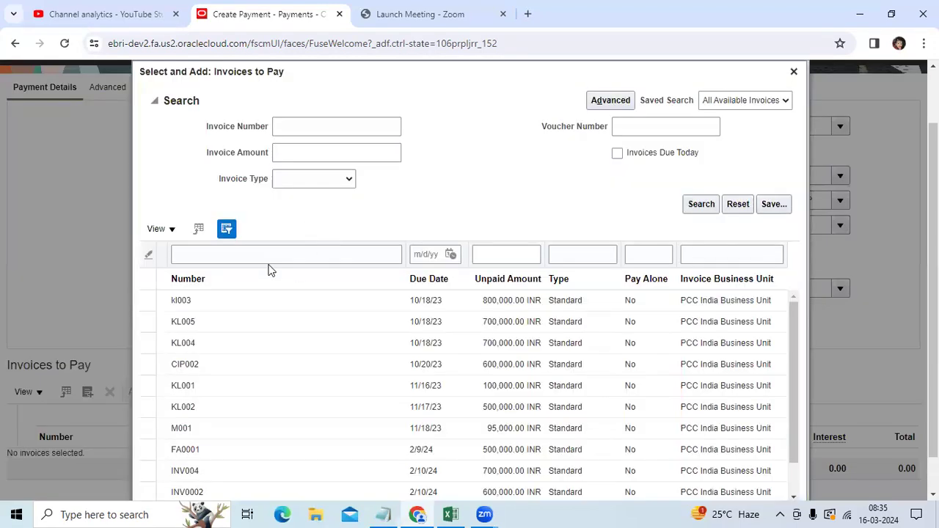
{"action": "left_click", "coordinate": [276, 253]}
{"action": "type", "text": "PC001"}
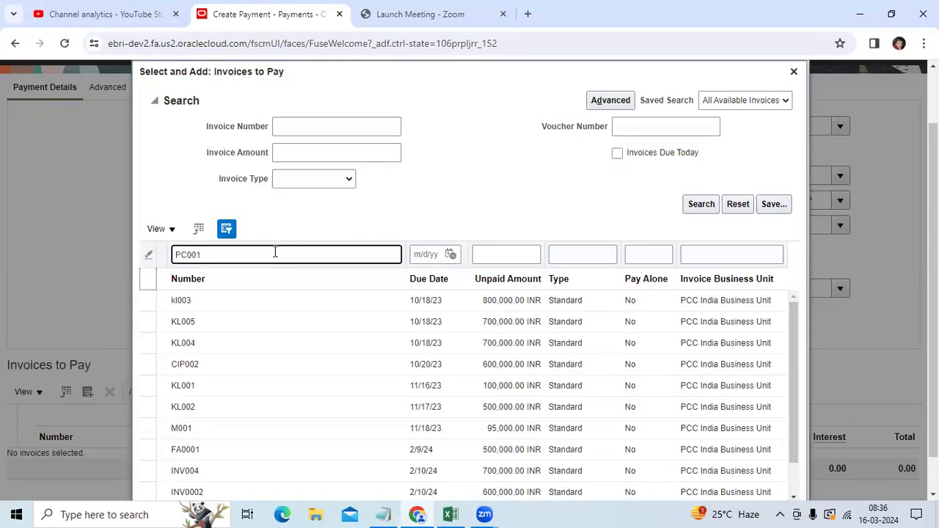
{"action": "key", "text": "Return"}
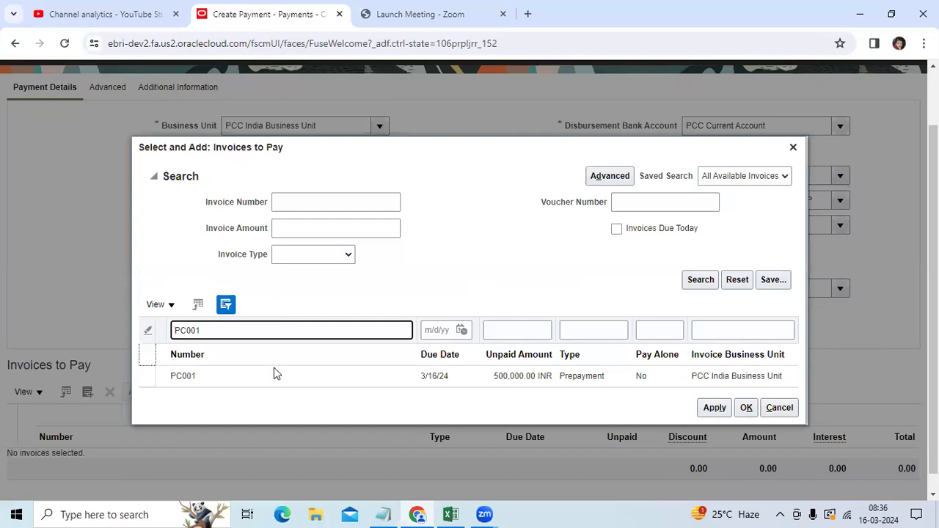
{"action": "left_click", "coordinate": [272, 374]}
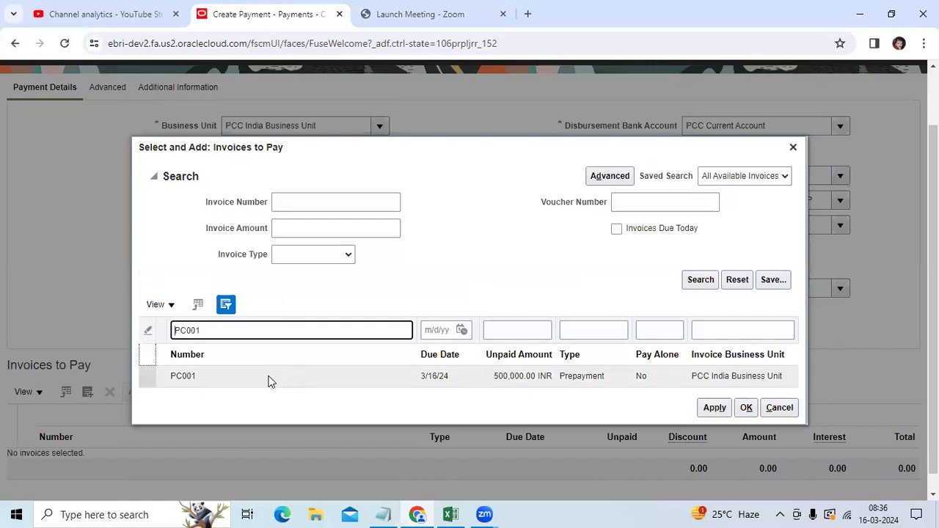
{"action": "left_click", "coordinate": [713, 408]}
{"action": "left_click", "coordinate": [745, 408]}
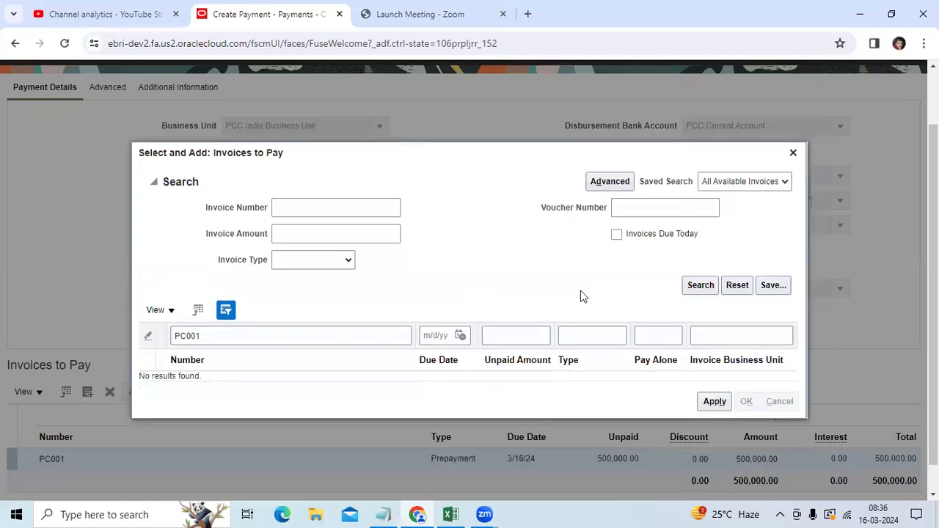
Change PC001's payment amount from 500,000.00 to 300000 and save the payment
{"action": "scroll", "coordinate": [620, 377], "scroll_direction": "down", "scroll_amount": 1}
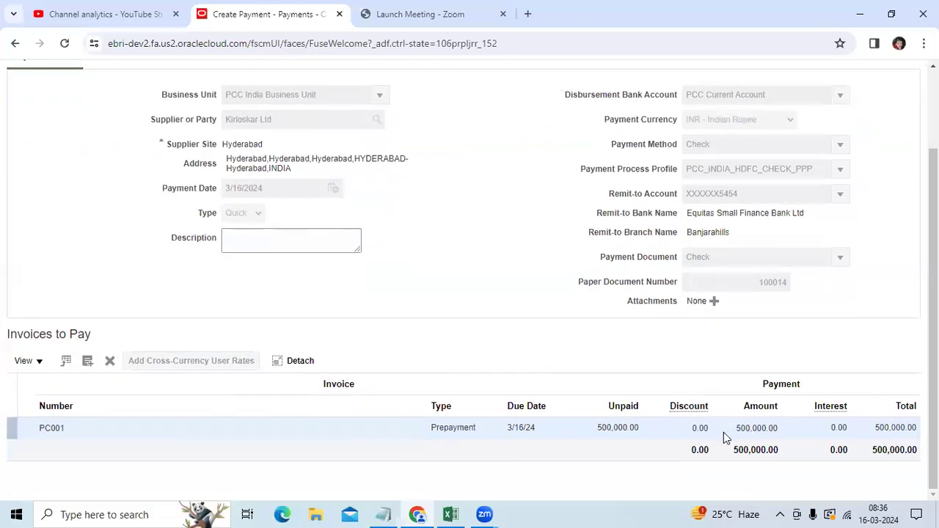
{"action": "left_click", "coordinate": [631, 426]}
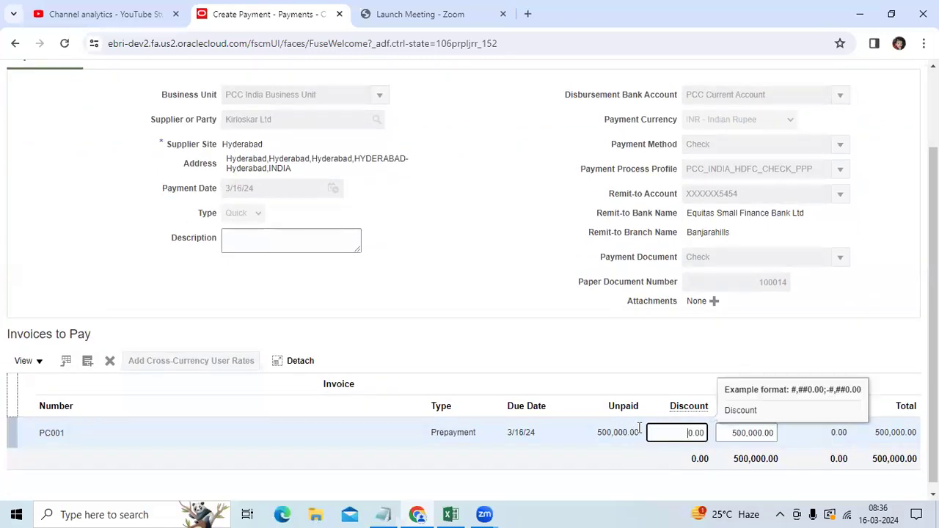
{"action": "left_click", "coordinate": [730, 433]}
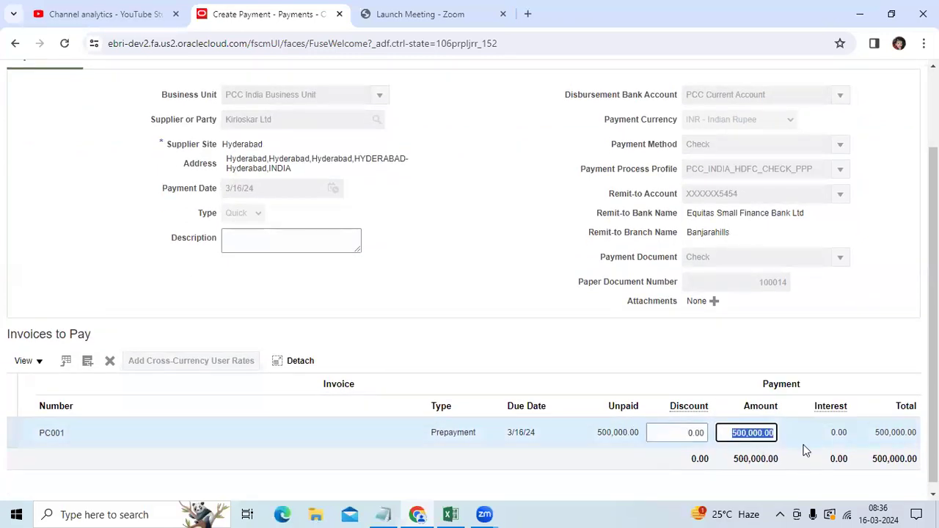
{"action": "type", "text": "300"}
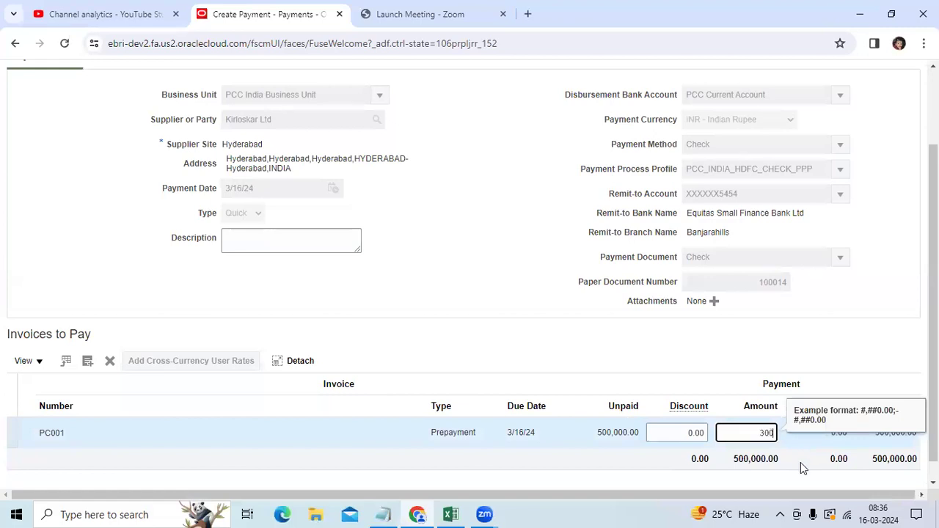
{"action": "type", "text": ",000"}
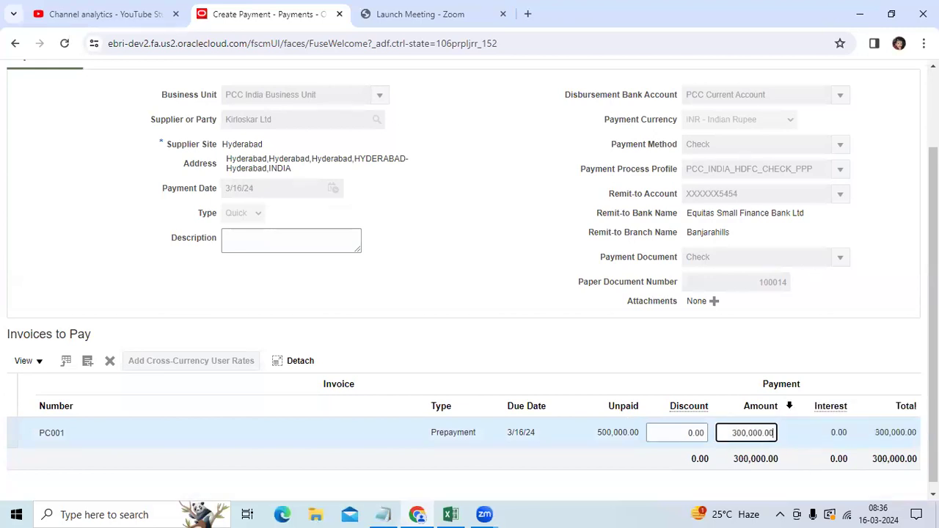
{"action": "left_click", "coordinate": [598, 435]}
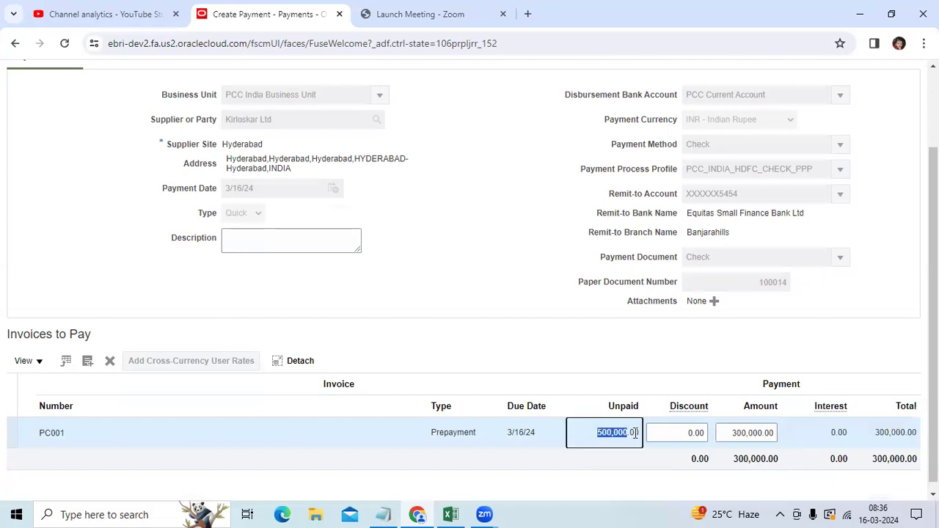
{"action": "left_click", "coordinate": [727, 432]}
{"action": "scroll", "coordinate": [769, 469], "scroll_direction": "up", "scroll_amount": 3}
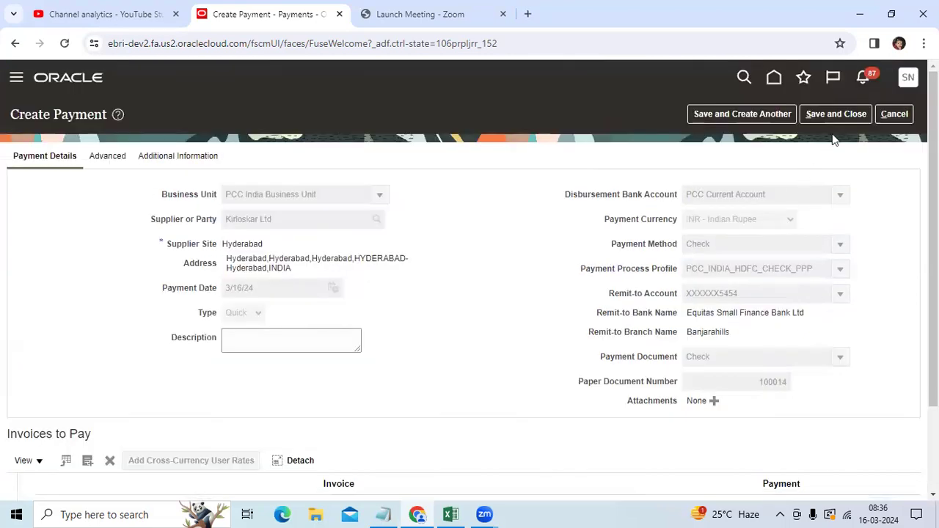
{"action": "left_click", "coordinate": [833, 115]}
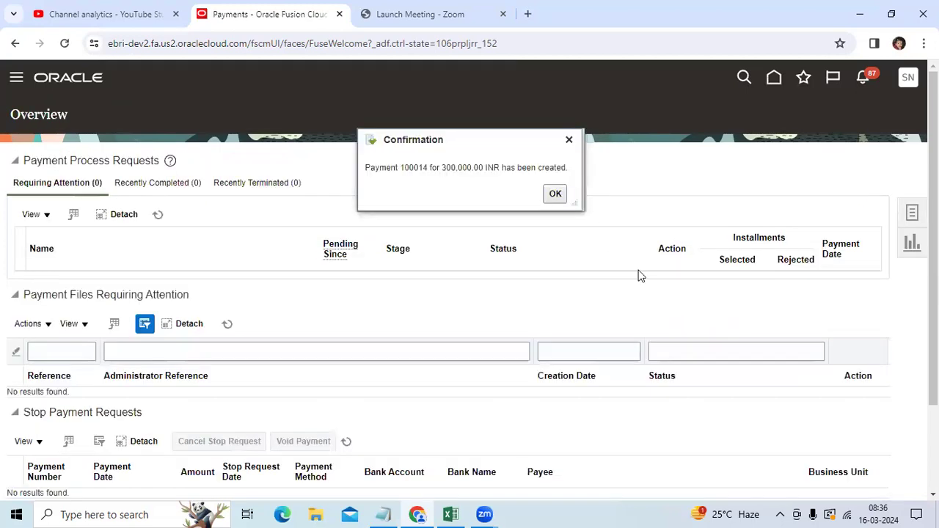
Dismiss the payment 100014 confirmation, list completed invoices, and open PC001 to verify its partial payment
{"action": "left_click", "coordinate": [555, 195]}
{"action": "left_click", "coordinate": [774, 77]}
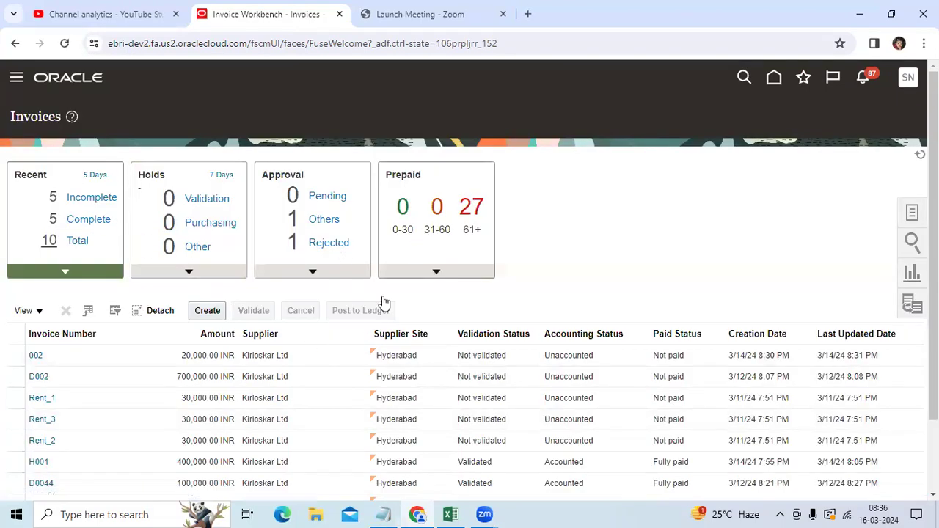
{"action": "left_click", "coordinate": [88, 219]}
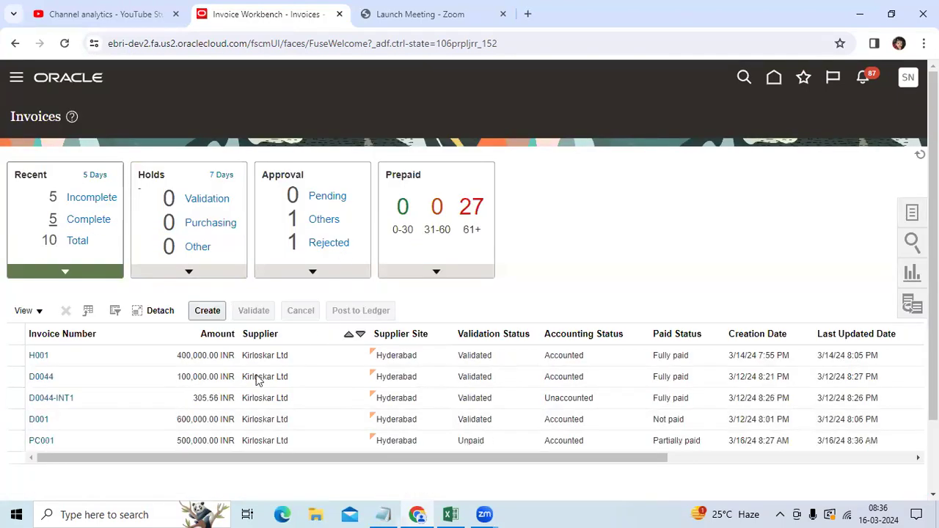
{"action": "left_click", "coordinate": [42, 440]}
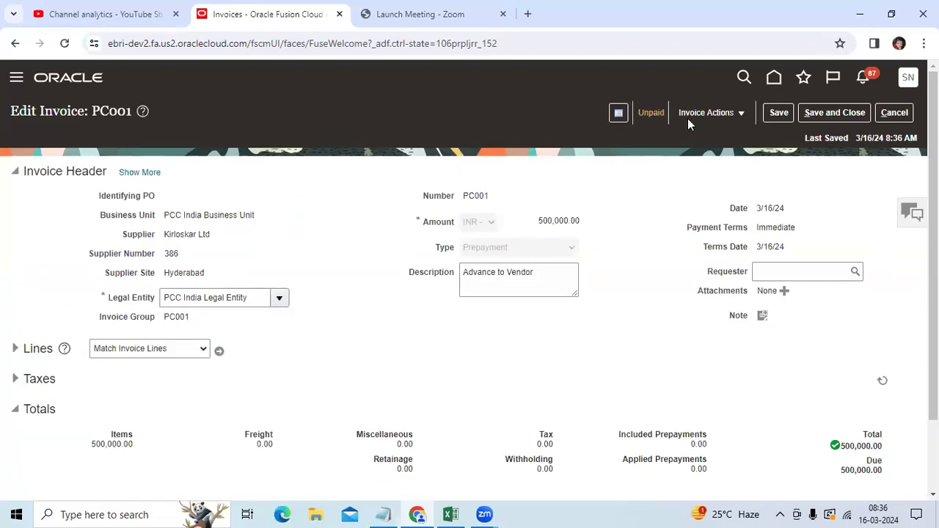
{"action": "left_click", "coordinate": [835, 112]}
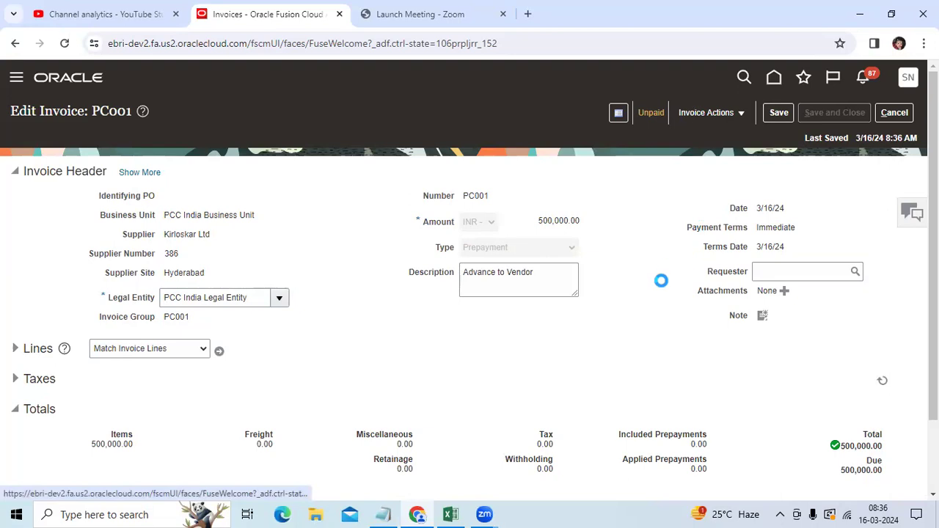
{"action": "scroll", "coordinate": [668, 330], "scroll_direction": "down", "scroll_amount": 2}
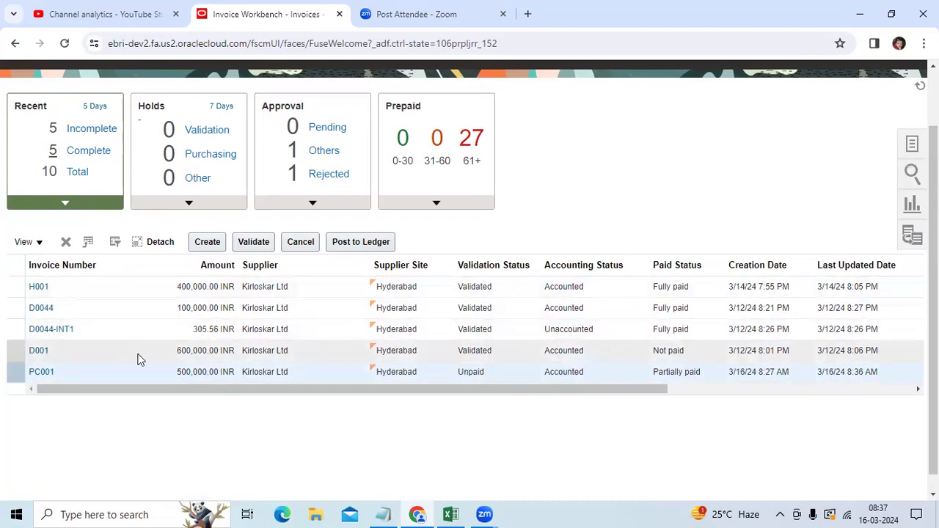
Confirm invoice D001 has no prepayments to apply, save it, and return to Excel
{"action": "left_click", "coordinate": [39, 349]}
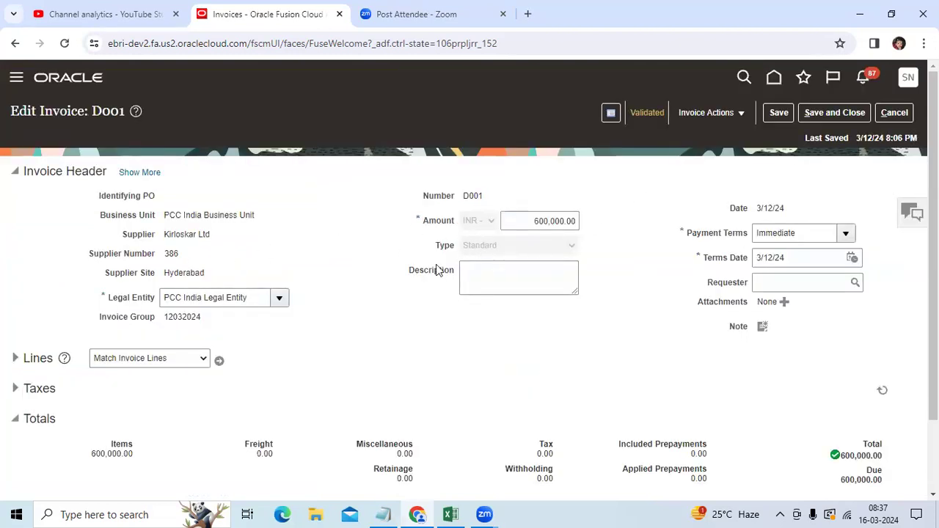
{"action": "left_click", "coordinate": [743, 113]}
{"action": "left_click", "coordinate": [756, 198]}
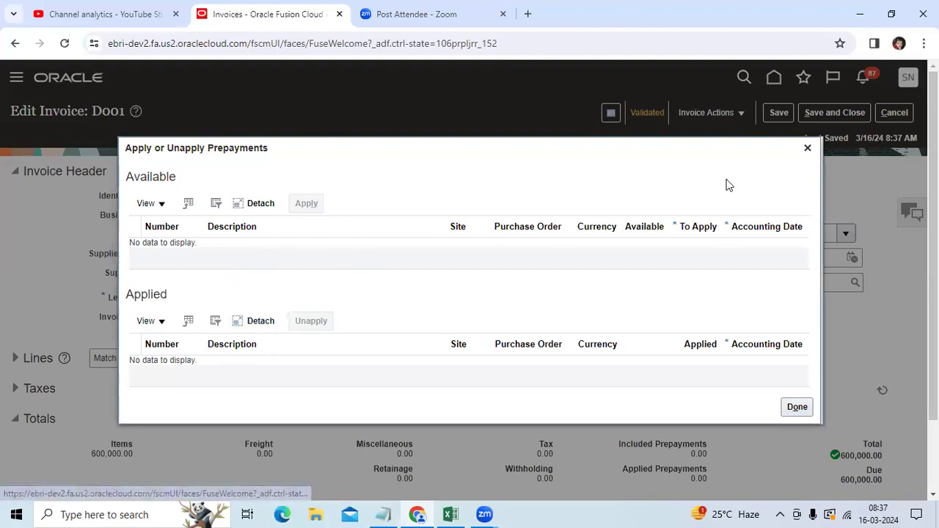
{"action": "left_click", "coordinate": [807, 149]}
{"action": "left_click", "coordinate": [780, 115]}
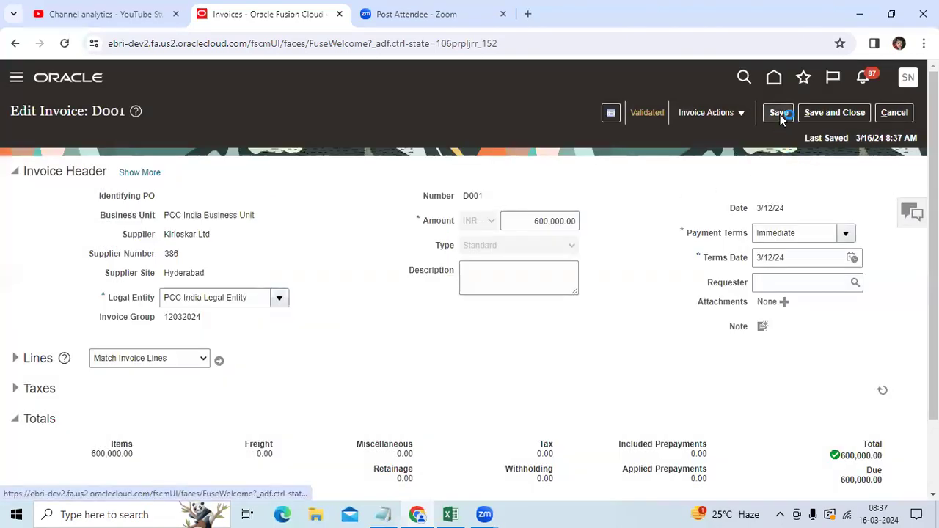
{"action": "left_click", "coordinate": [451, 514]}
Enter 'Prepayment Status' in A9 and 'Available status to apply to standard invoices' in B9
{"action": "left_click", "coordinate": [200, 326]}
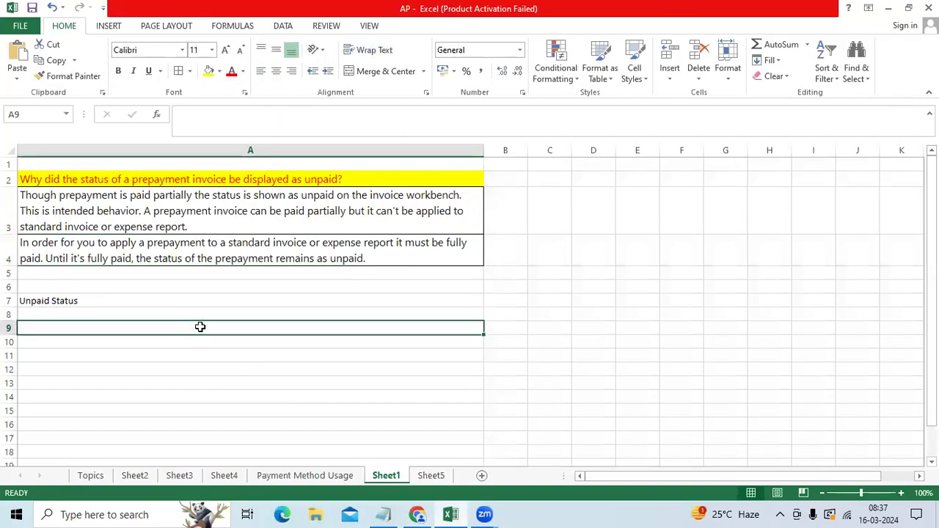
{"action": "type", "text": "pREPAY"}
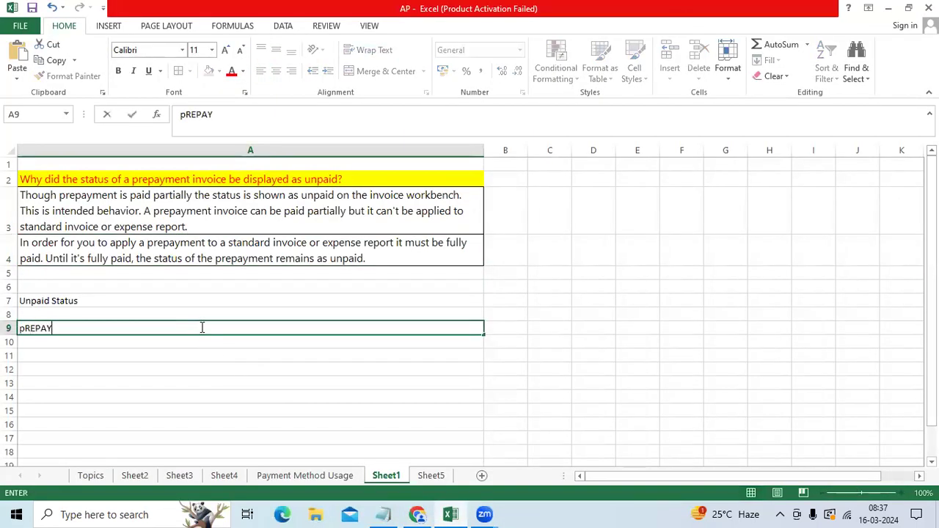
{"action": "type", "text": "MENT Statu"}
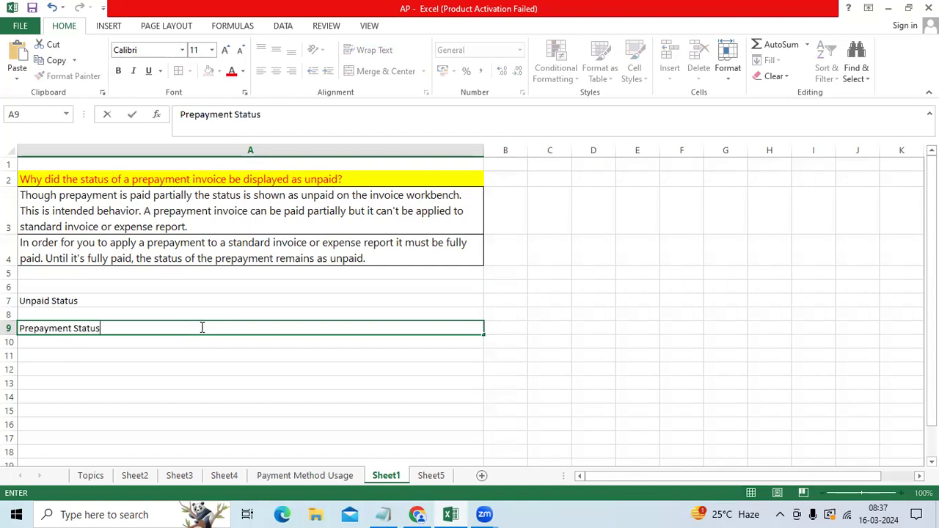
{"action": "key", "text": "Tab"}
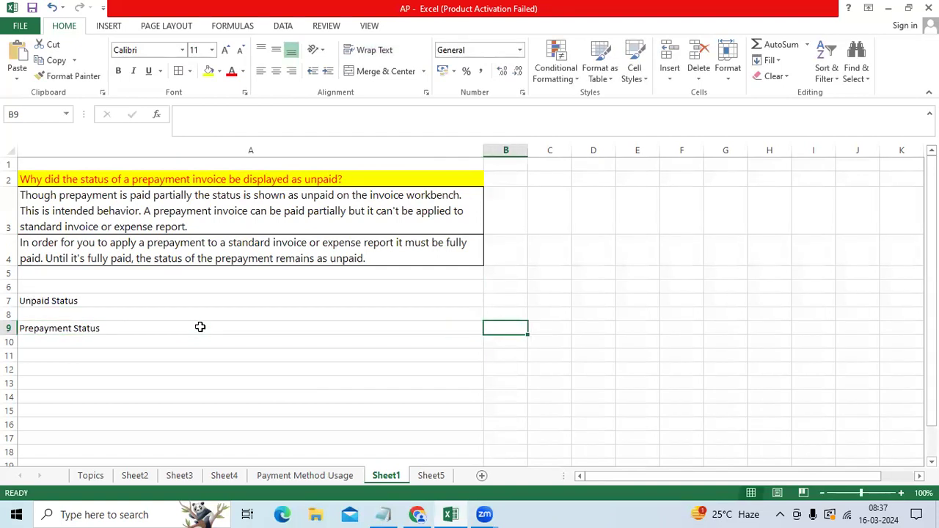
{"action": "type", "text": "Availa"}
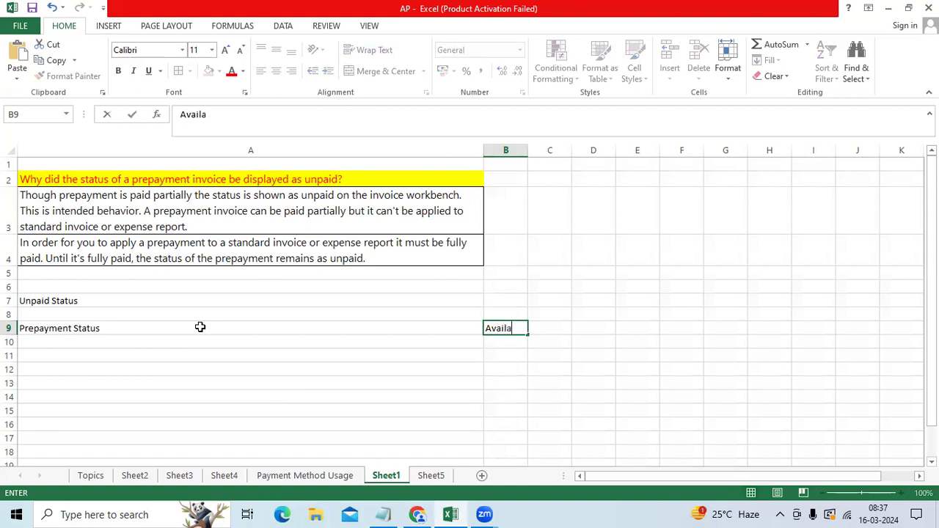
{"action": "type", "text": "ble stat"}
{"action": "type", "text": "us to apply"}
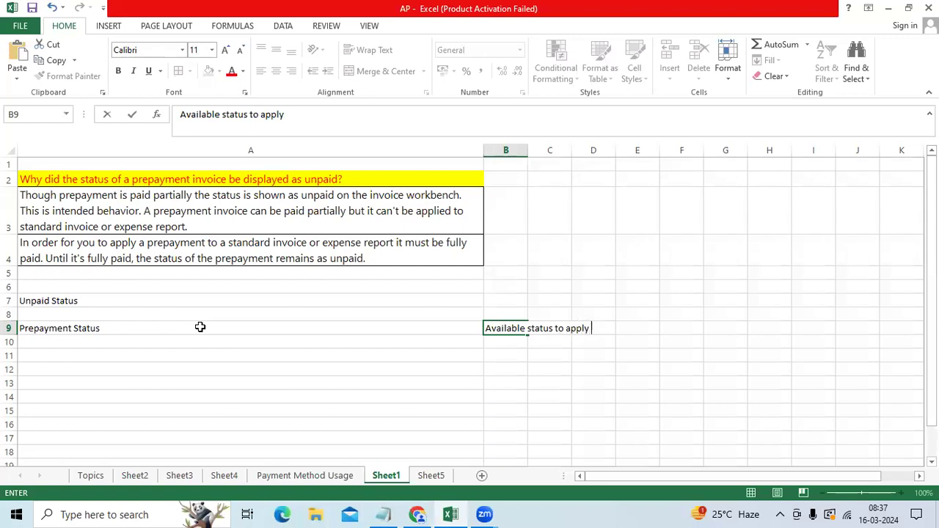
{"action": "type", "text": " to standar"}
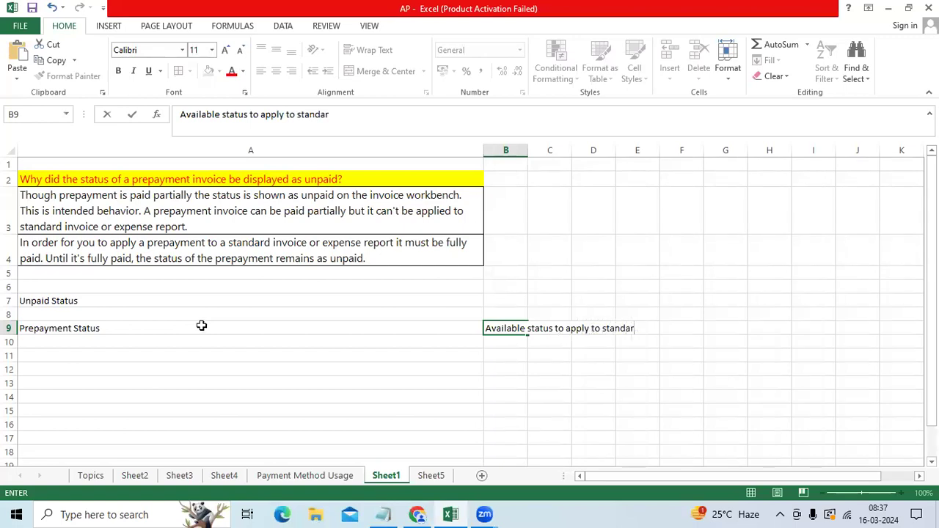
{"action": "type", "text": "d invoices"}
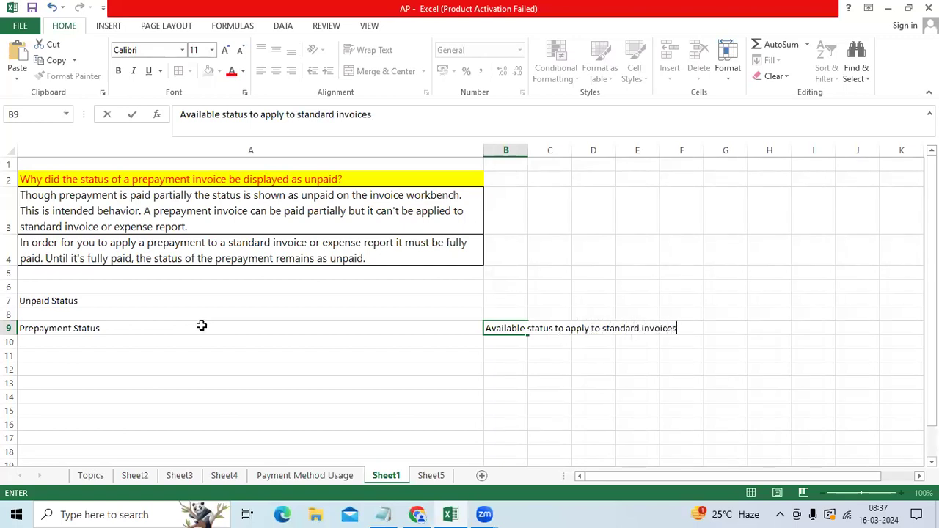